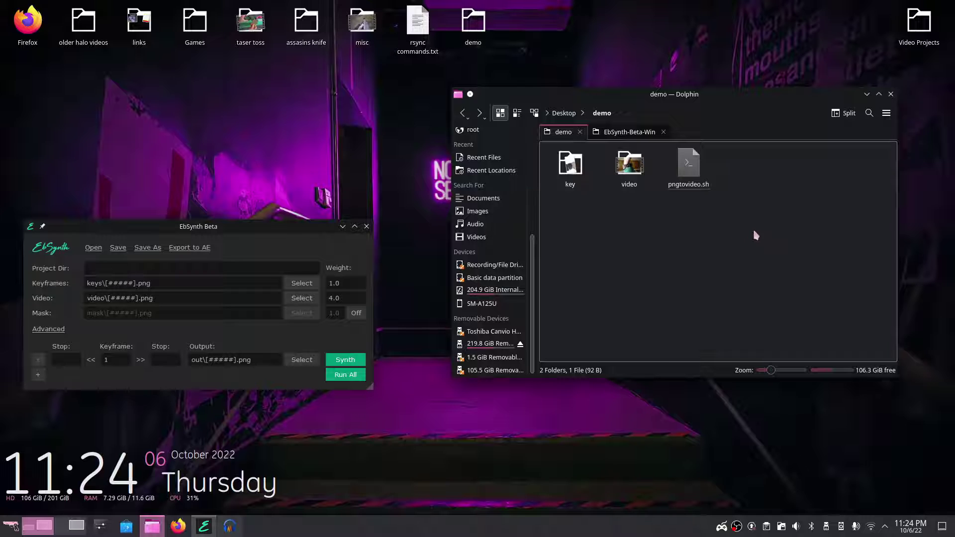
- Check the EbSynth-Beta-Win folder, and open the video folder inside demo
left_click(634, 132)
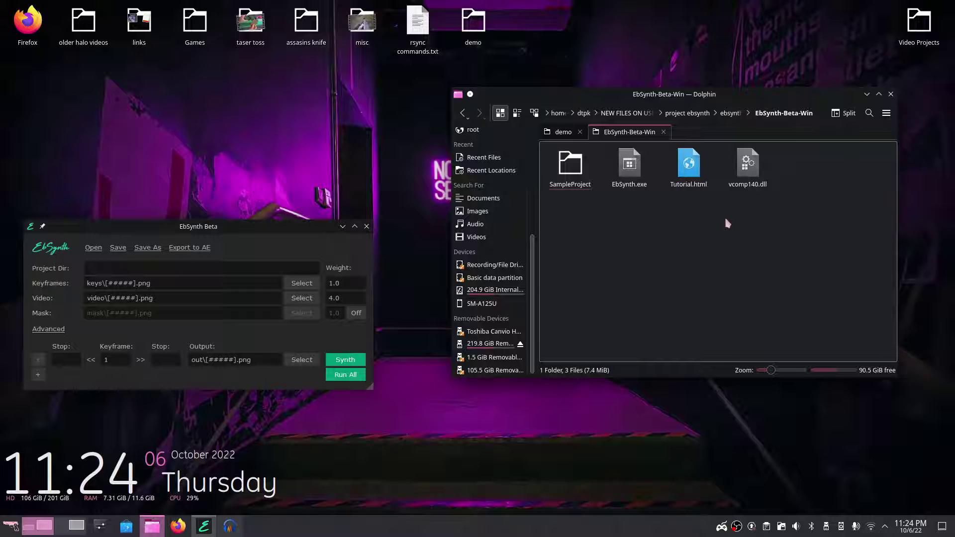
left_click(563, 137)
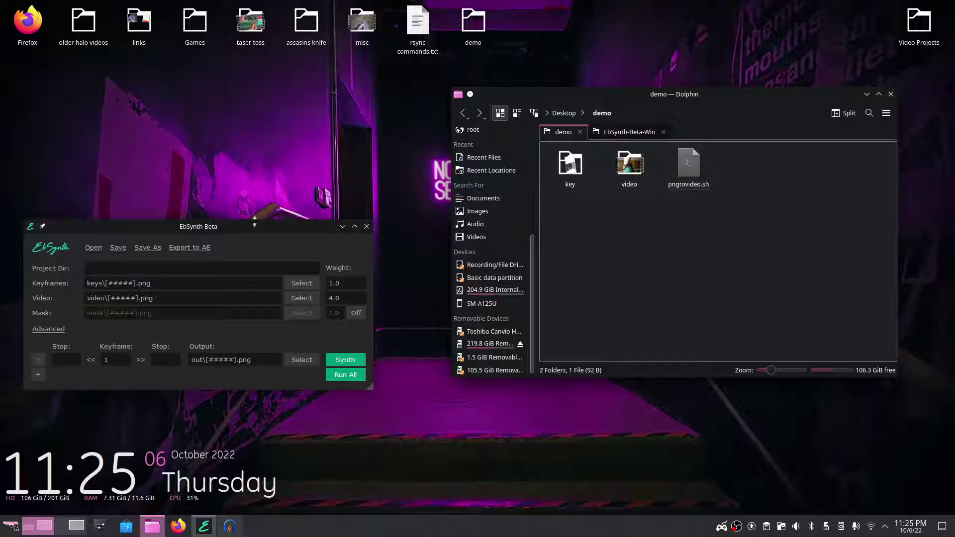
left_click_drag(242, 226, 268, 173)
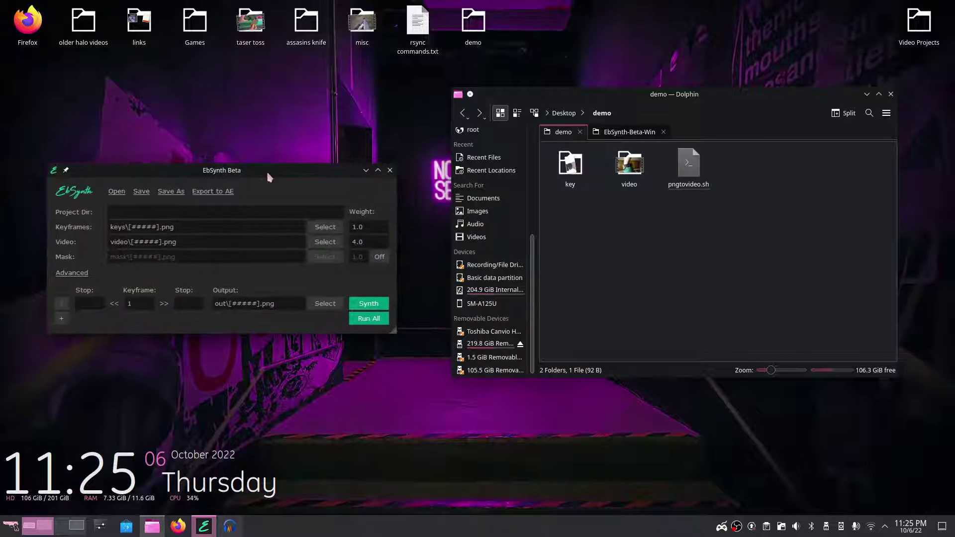
left_click(633, 182)
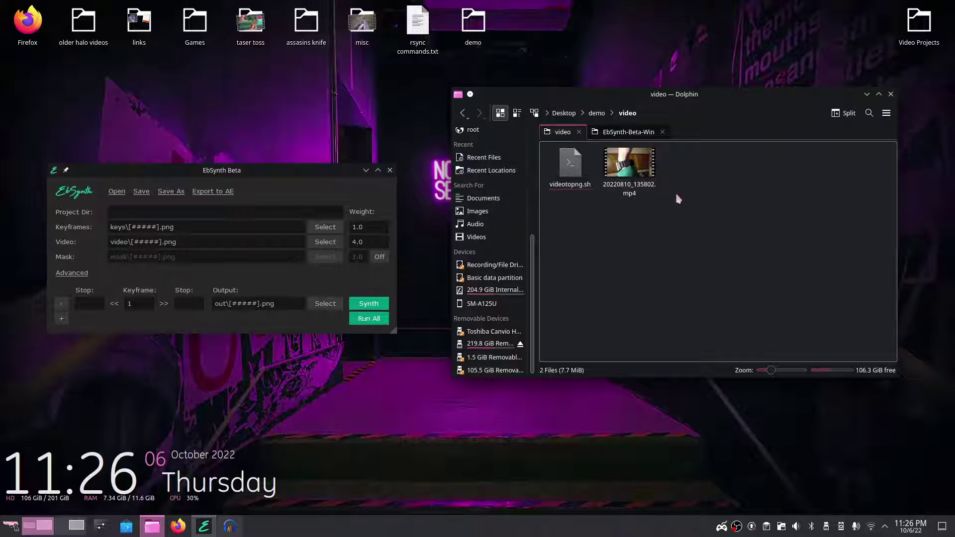
left_click_drag(374, 244, 348, 243)
left_click(365, 230)
left_click(367, 244)
- Open the videotopng.sh script and a terminal in the video folder, arranging both windows so they are readable
double_click(571, 182)
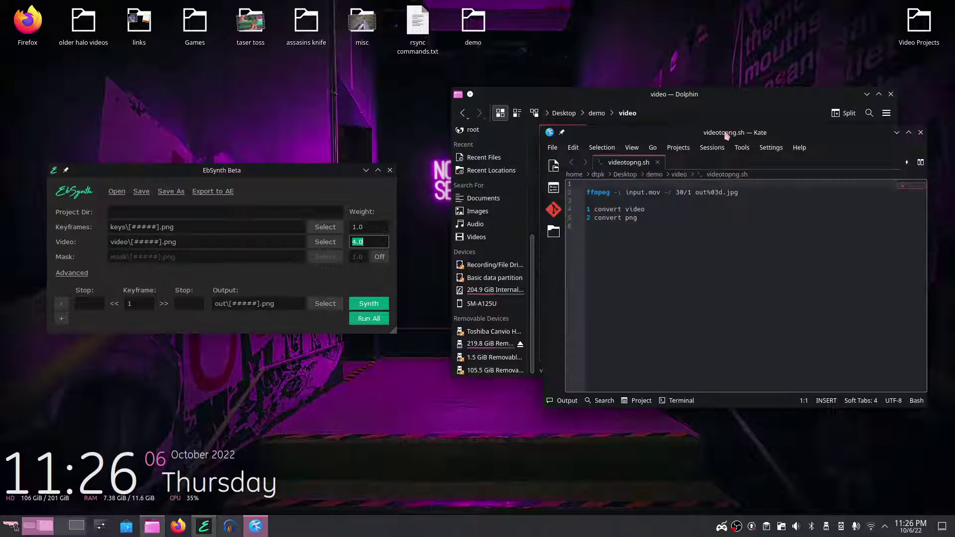
left_click_drag(717, 131, 420, 236)
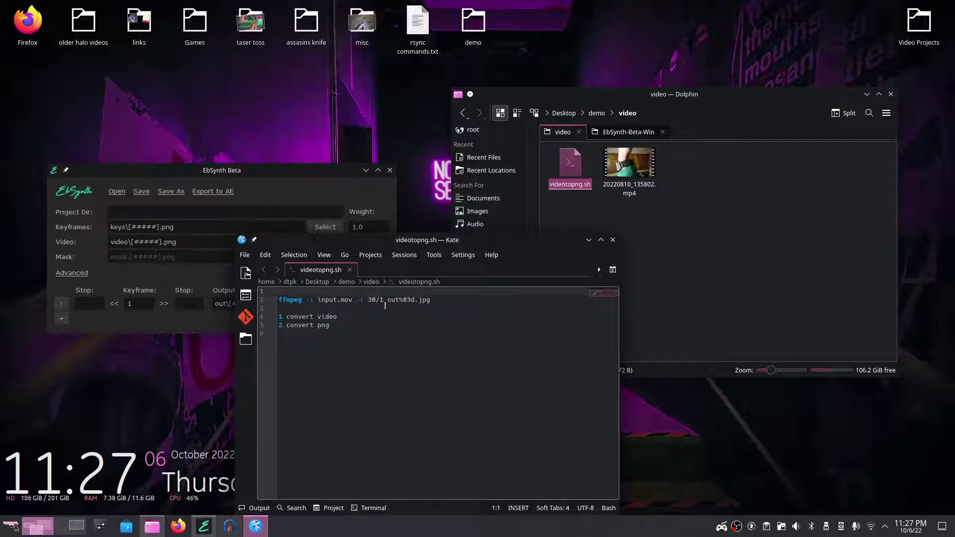
right_click(724, 226)
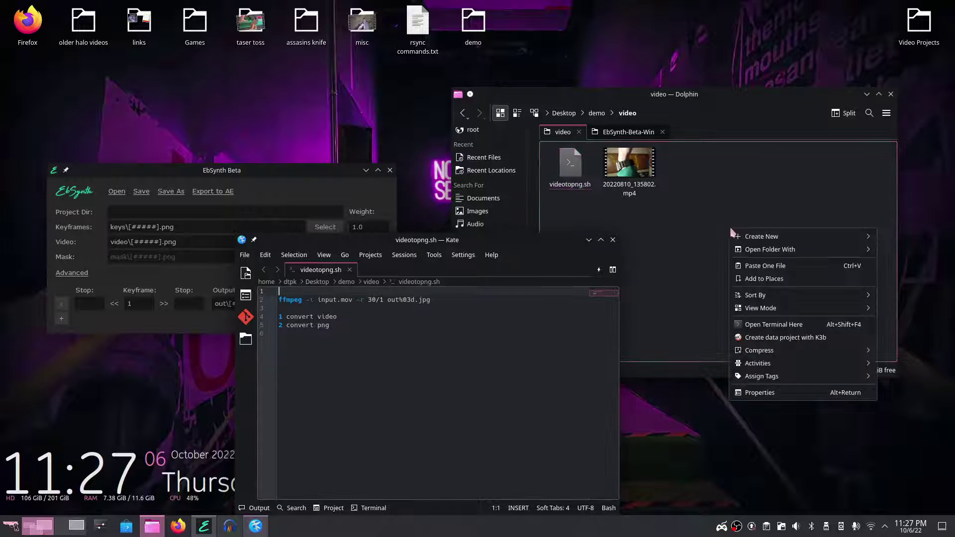
left_click(822, 322)
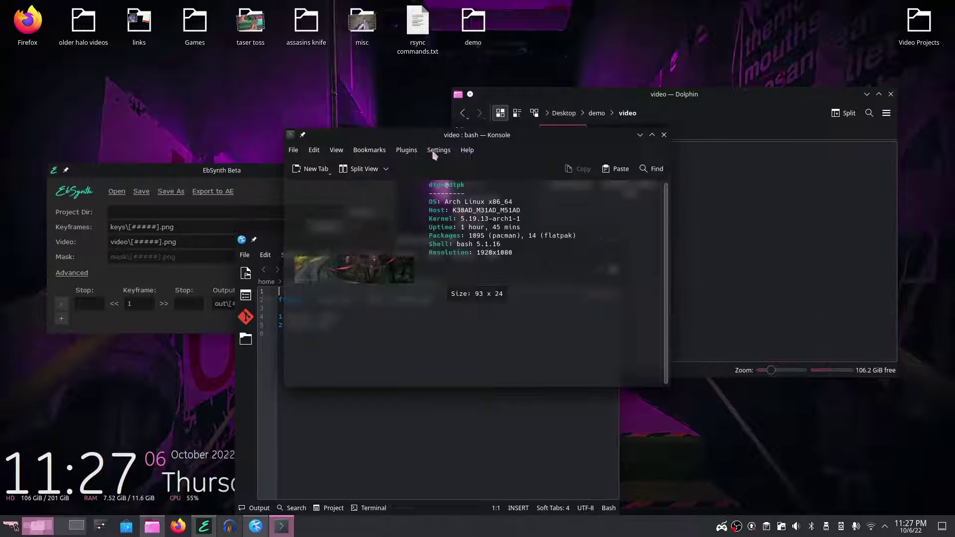
left_click_drag(468, 130, 646, 288)
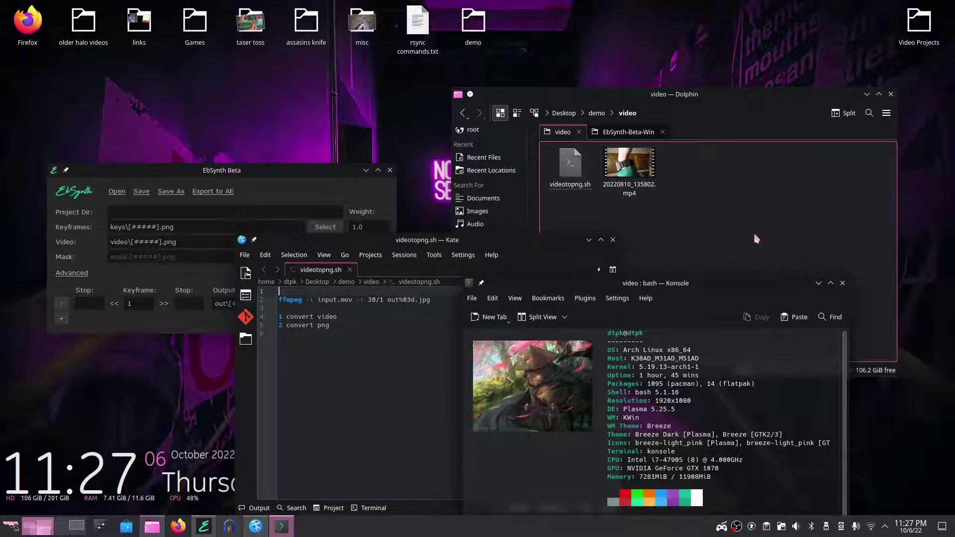
left_click_drag(678, 282, 725, 232)
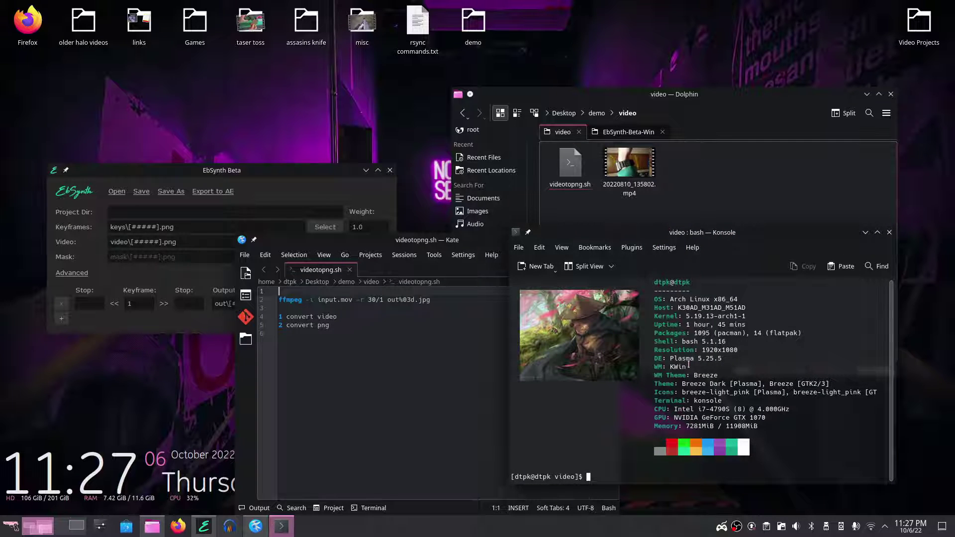
- Copy the ffmpeg command line from videotopng.sh into the terminal prompt
left_click_drag(438, 301, 277, 300)
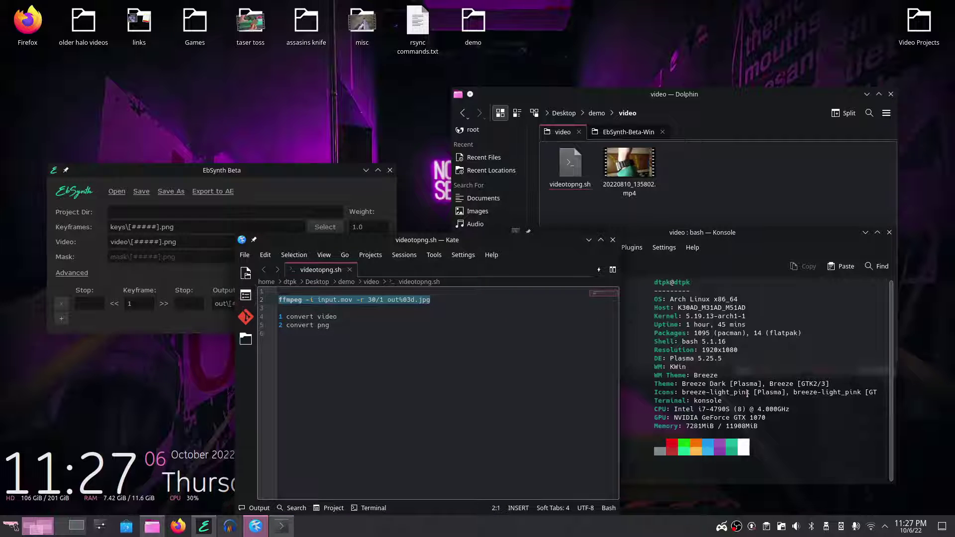
left_click(716, 385)
right_click(716, 385)
left_click(726, 411)
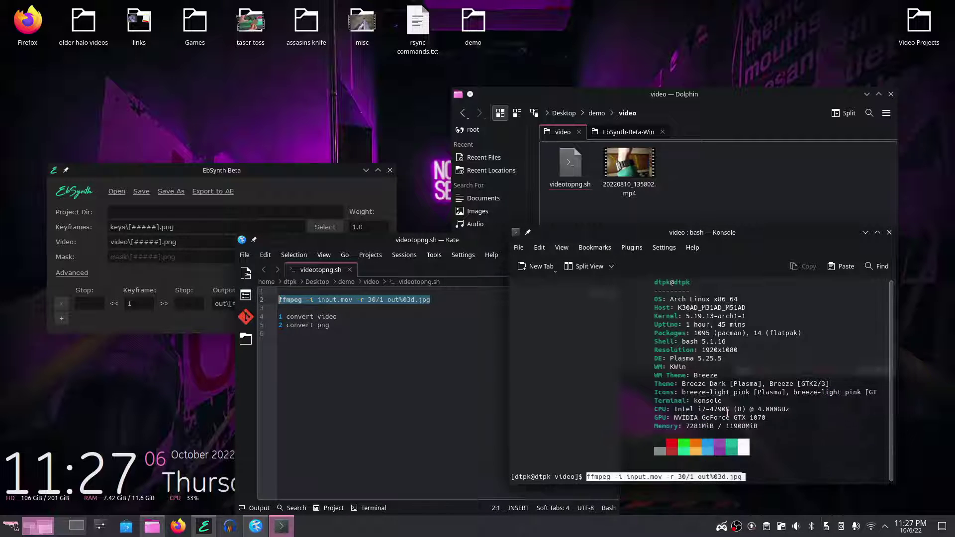
- Replace input.mov in the pasted ffmpeg command with the clip's file name, 20220810_135802.mp4
key("Left")
key("Left")
key("Left")
key("Left")
key("Left")
key("Left")
key("Left")
key("Left")
key("Left")
key("Left")
key("Left")
key("Left")
key("Left")
key("Left")
key("Left")
key("Left")
key("Left")
key("Left")
key("Left")
key("Left")
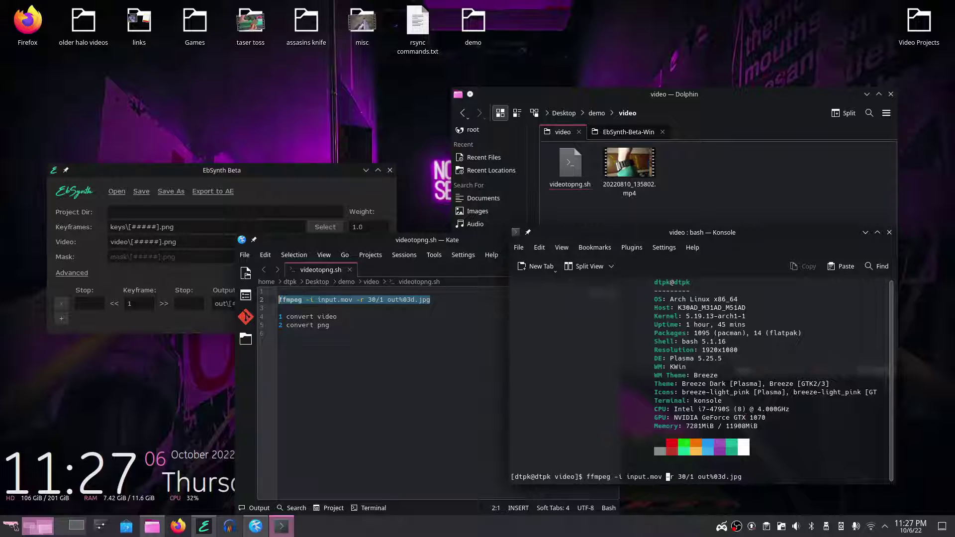
key("BackSpace")
key("BackSpace")
key("BackSpace")
key("BackSpace")
key("BackSpace")
key("BackSpace")
key("BackSpace")
key("BackSpace")
key("BackSpace")
type("20220810_135802.mp4")
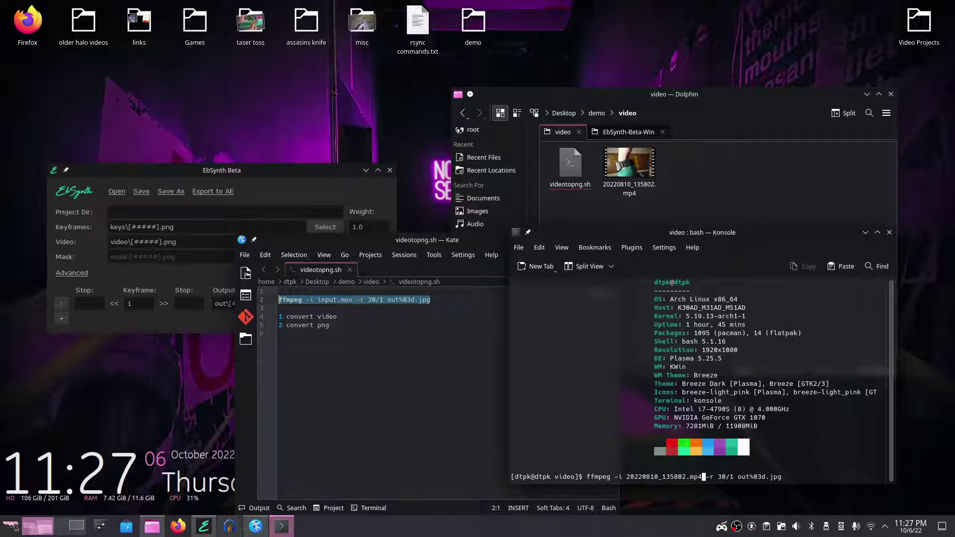
- Remove the "out" prefix so the output pattern is %03d.jpg, and run the ffmpeg command to extract the frames
key("Right")
key("Right")
key("Right")
key("Right")
key("Right")
key("Right")
key("Right")
key("Right")
key("Right")
key("Right")
key("Right")
key("Right")
key("Right")
key("Right")
key("Right")
key("Right")
key("Right")
key("Right")
key("Right")
key("Right")
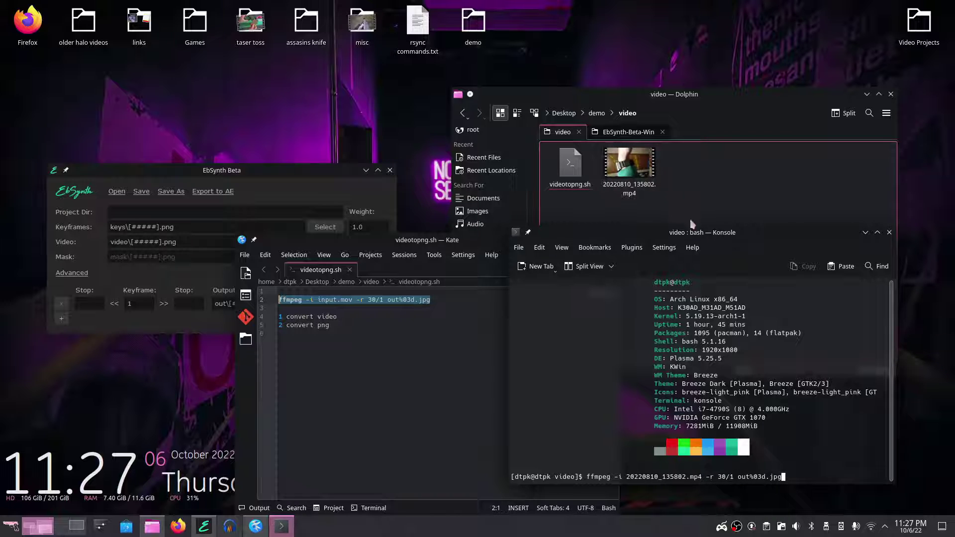
key("Left")
key("Left")
key("Left")
key("Left")
key("Left")
key("Left")
key("Left")
key("Left")
key("Left")
key("Left")
key("Left")
key("Left")
key("Left")
key("Left")
key("Left")
key("Left")
key("Left")
key("Right")
key("Right")
key("Right")
key("Right")
key("Right")
key("Right")
key("Right")
key("Right")
key("Right")
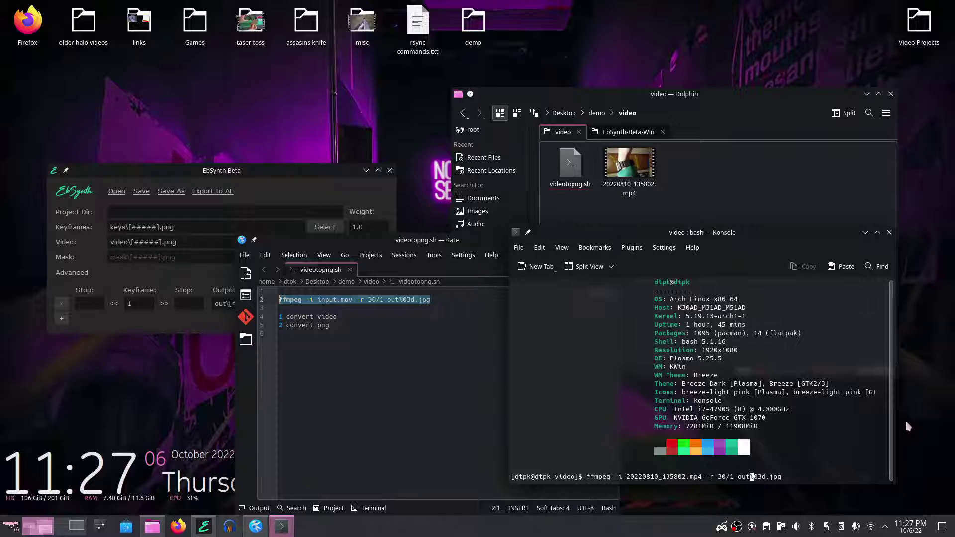
key("BackSpace")
key("BackSpace")
key("BackSpace")
key("Right")
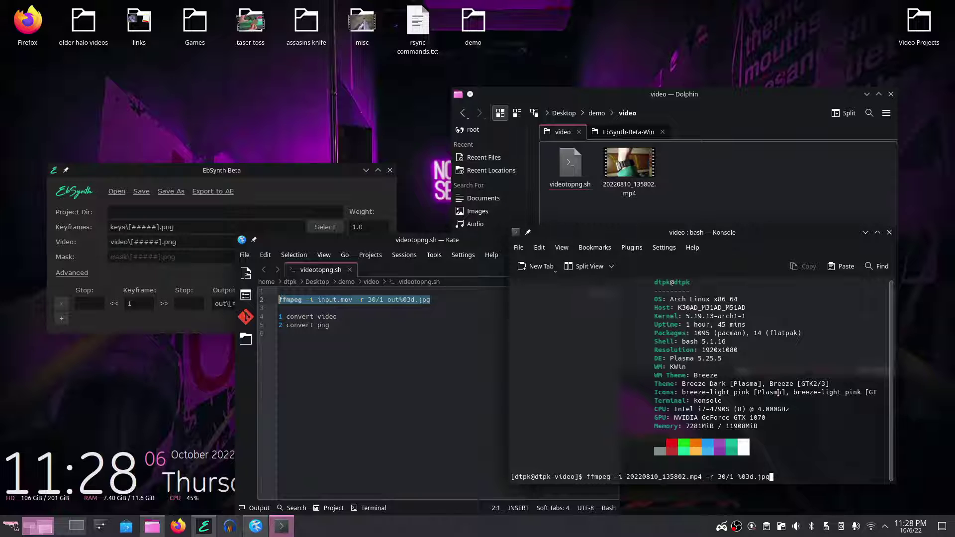
key("Return")
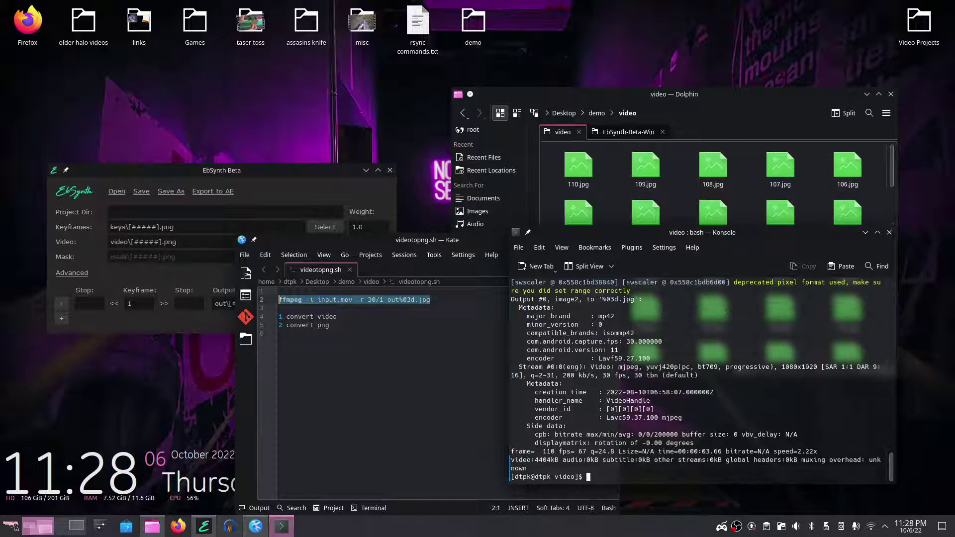
- Look through the extracted JPG frames in the video folder from first to last
left_click(717, 94)
scroll(771, 213, "down", 20)
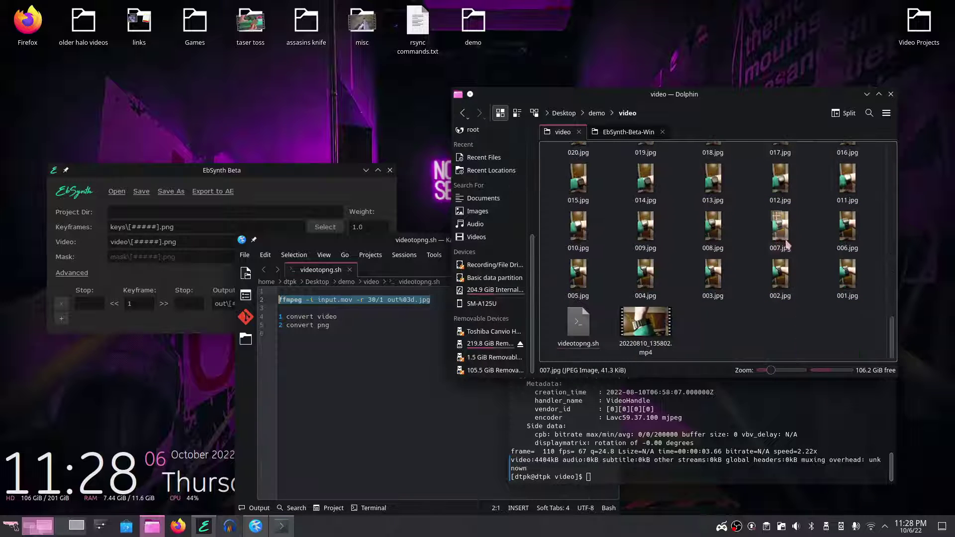
scroll(751, 268, "up", 8)
scroll(751, 269, "up", 10)
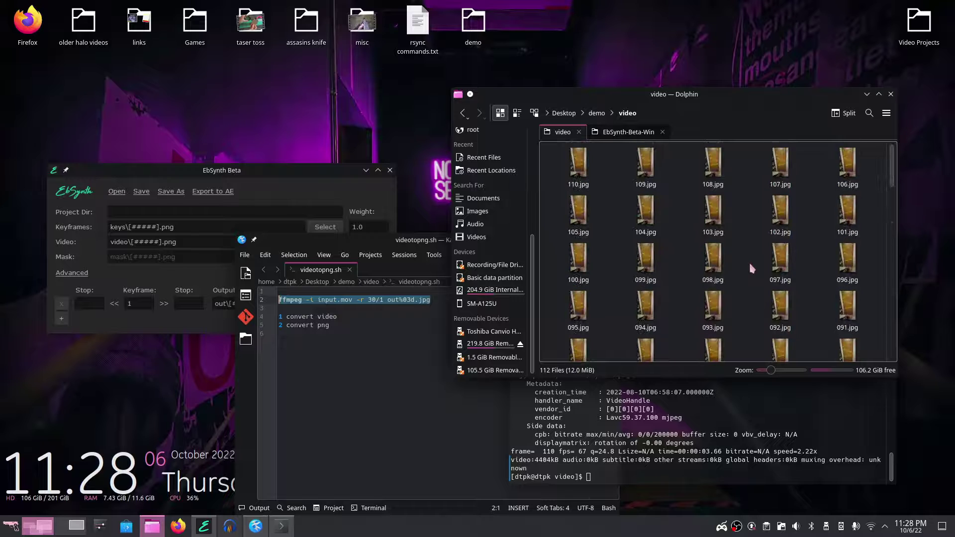
left_click_drag(894, 170, 912, 353)
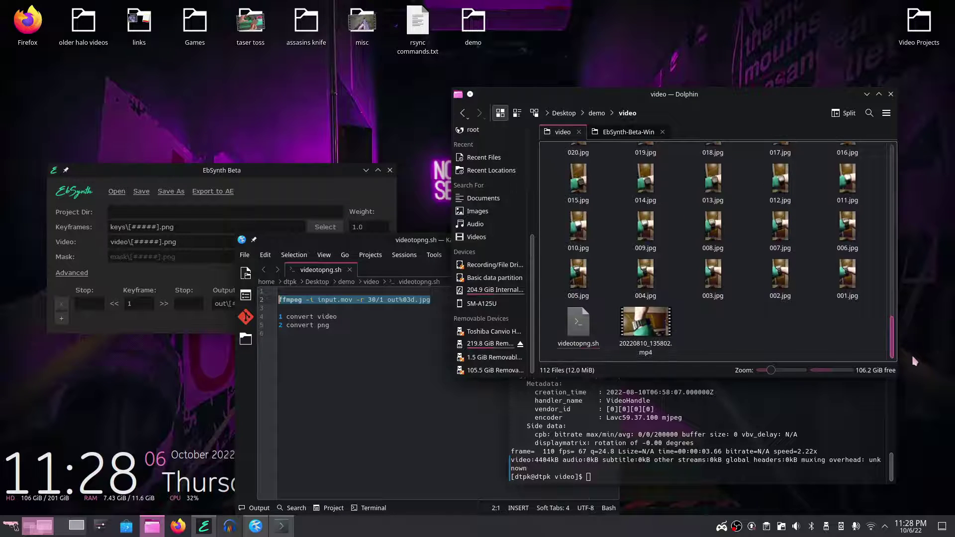
- Write out the pacman install command for ffmpeg in the terminal without running it, and close the terminal
left_click(741, 398)
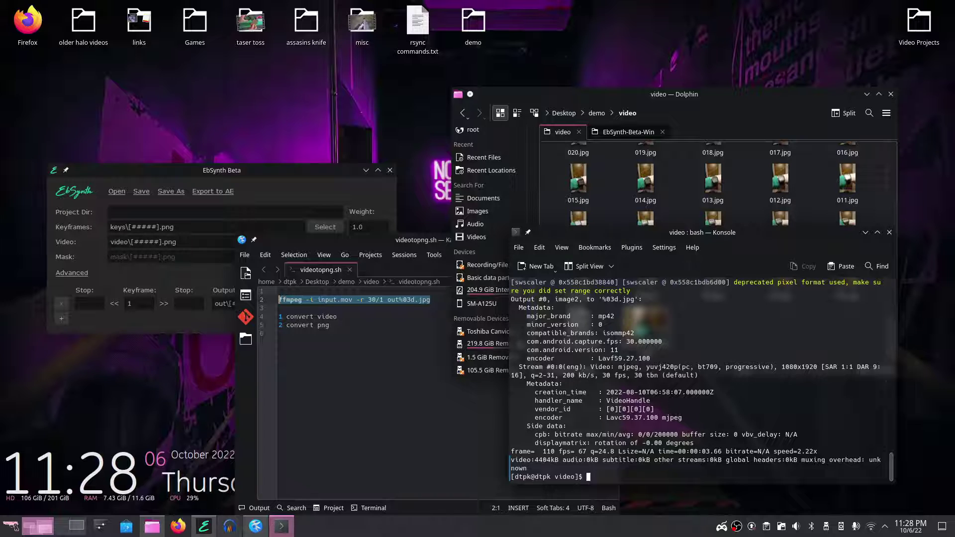
type("sudo pacman _S ffmpe")
left_click(889, 232)
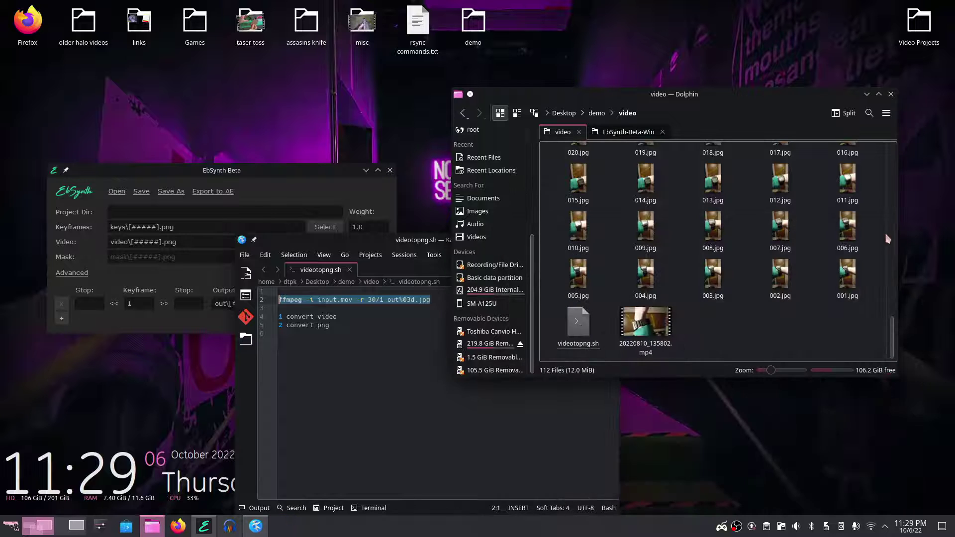
- Browse the middle frames in the video folder for a suitable keyframe
scroll(802, 237, "up", 5)
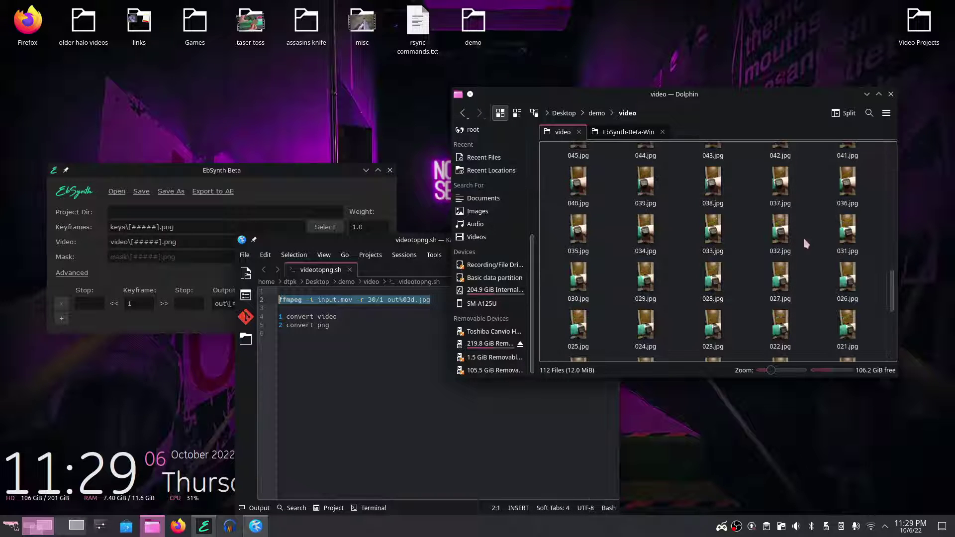
scroll(803, 237, "up", 5)
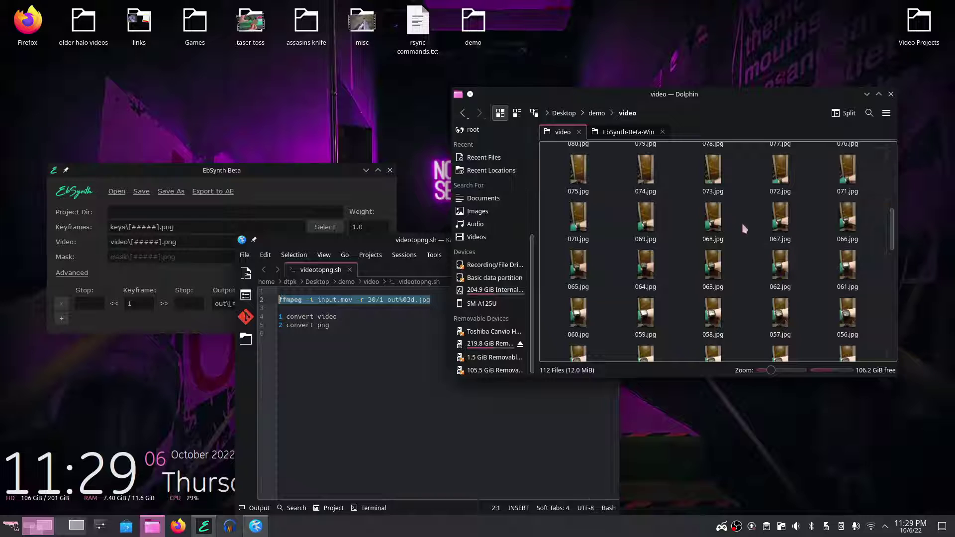
scroll(714, 241, "down", 1)
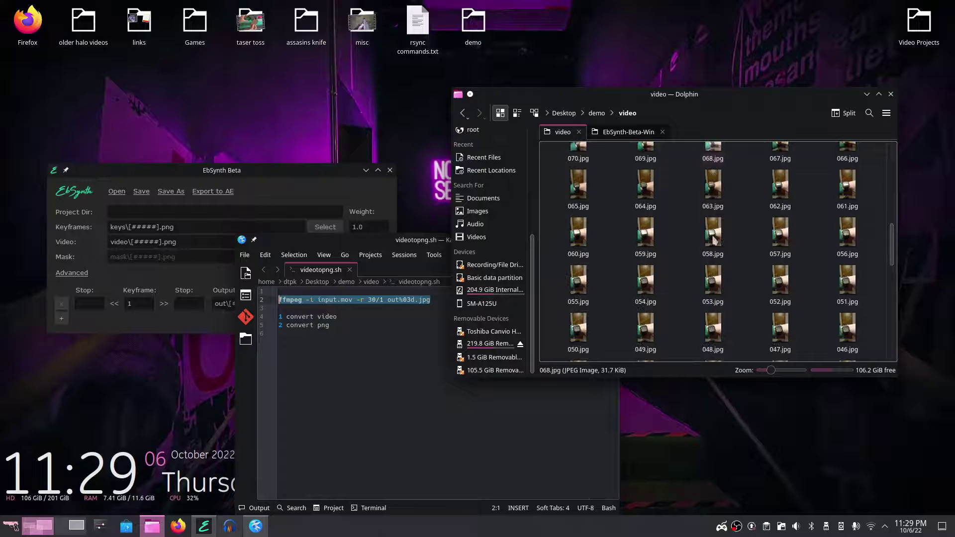
left_click(463, 113)
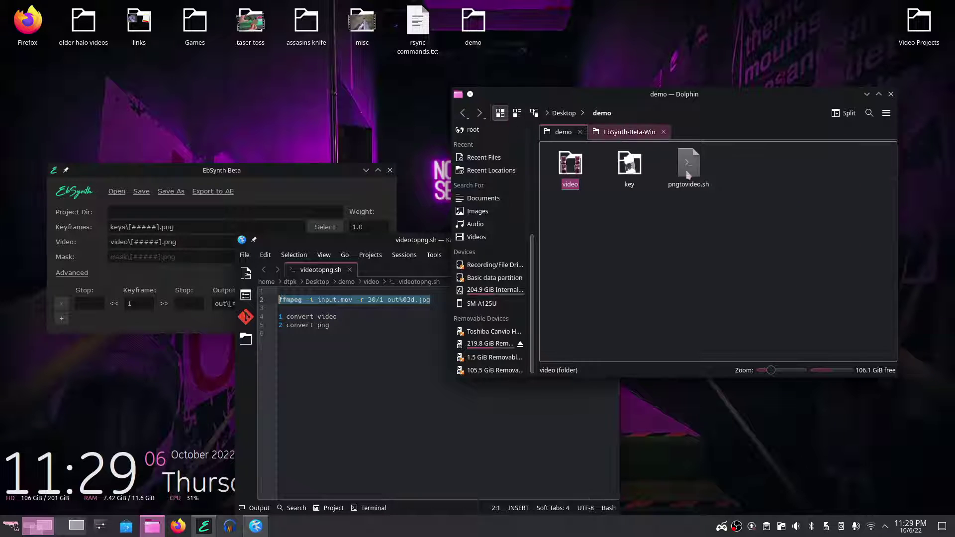
left_click(569, 236)
left_click(571, 167)
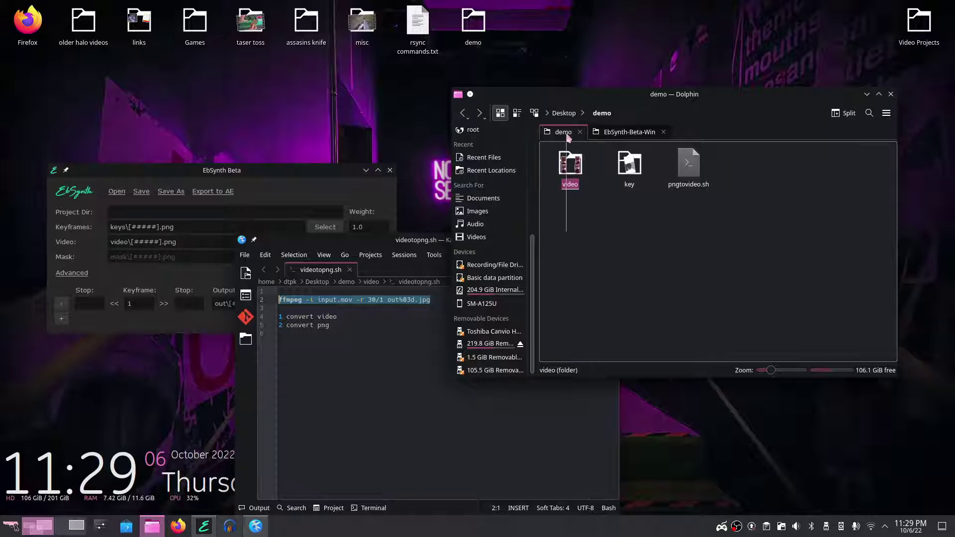
double_click(574, 170)
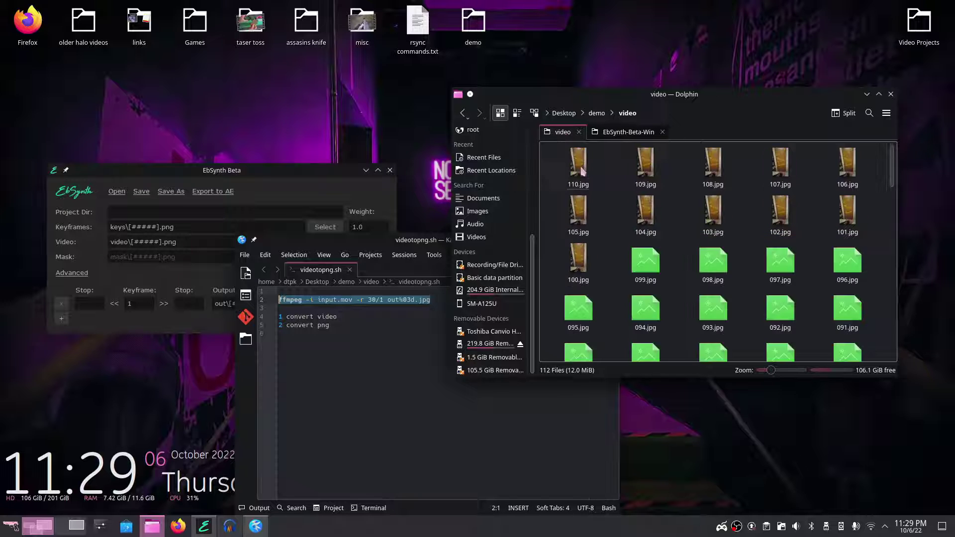
left_click(463, 113)
right_click(616, 204)
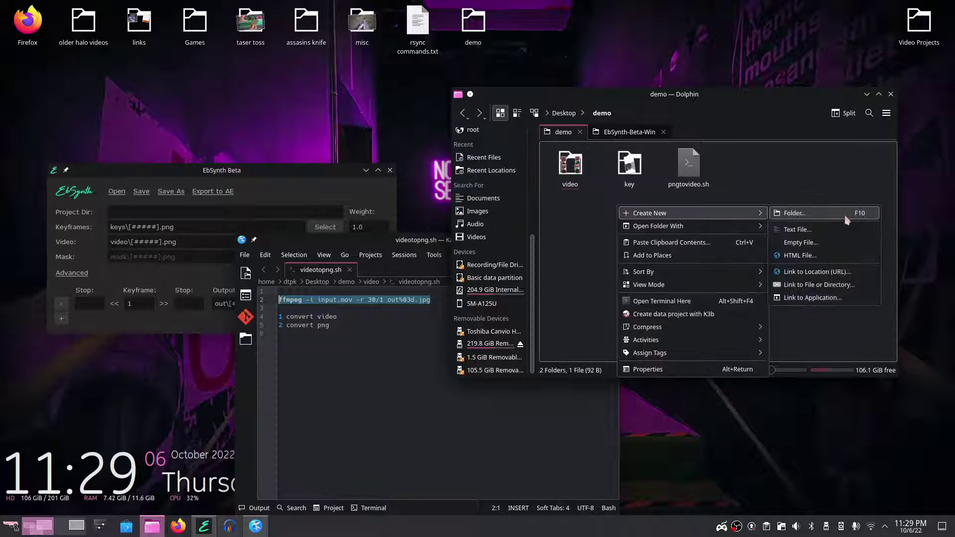
left_click(823, 185)
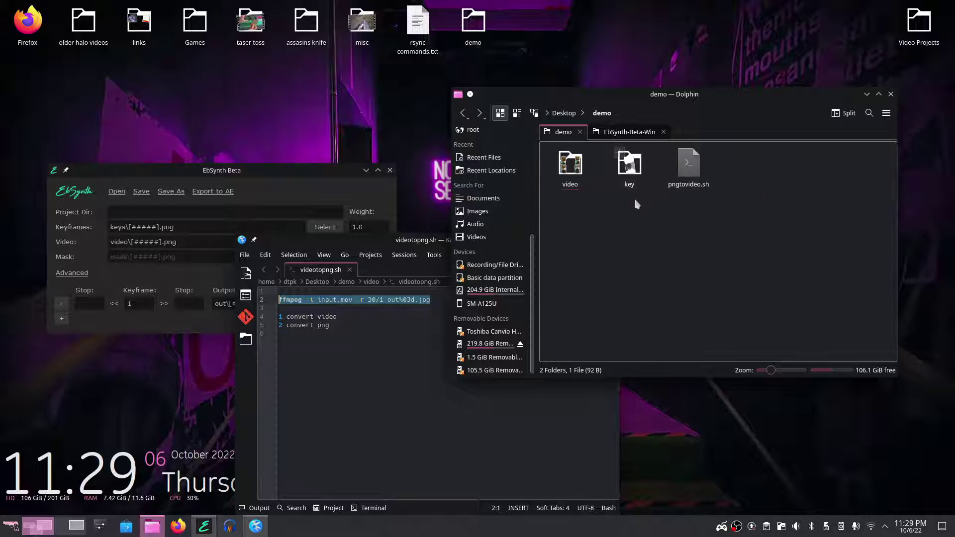
- Copy frame 053.jpg from the video folder into the key folder, and open the drawn keyframe out058.jpg
left_click(570, 164)
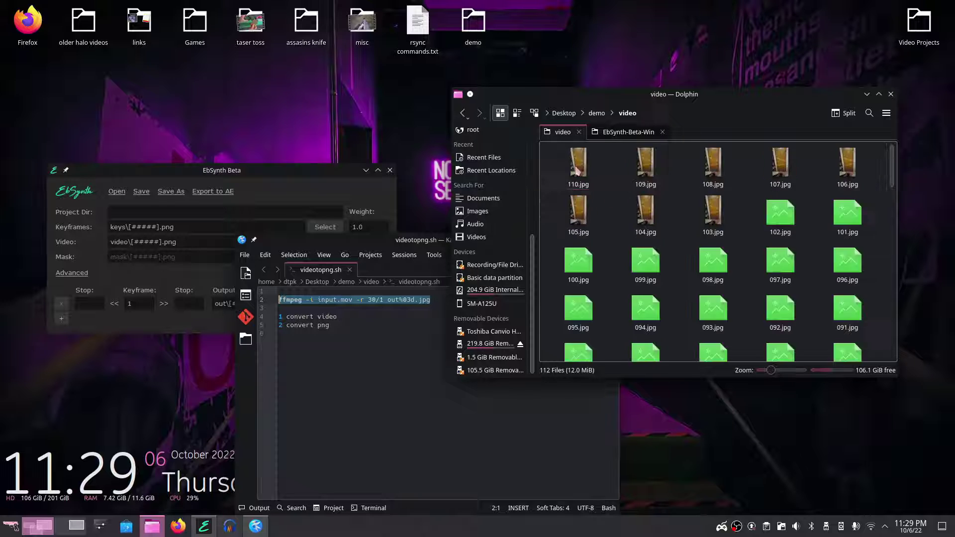
scroll(714, 251, "down", 1)
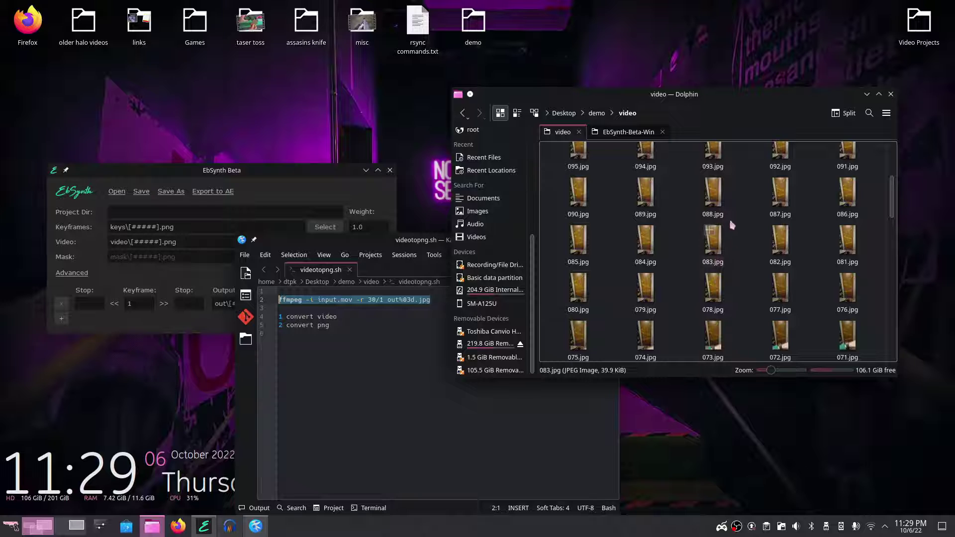
scroll(721, 256, "down", 5)
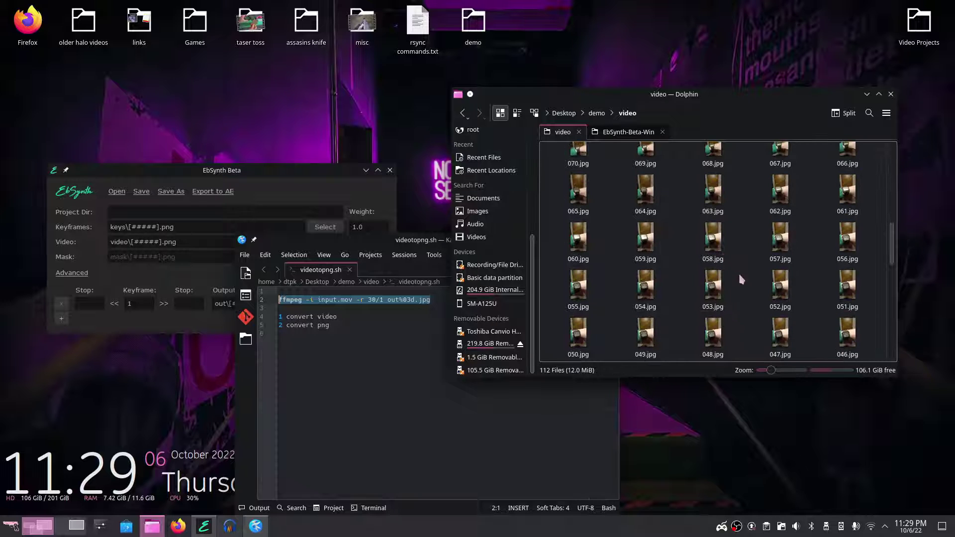
right_click(718, 300)
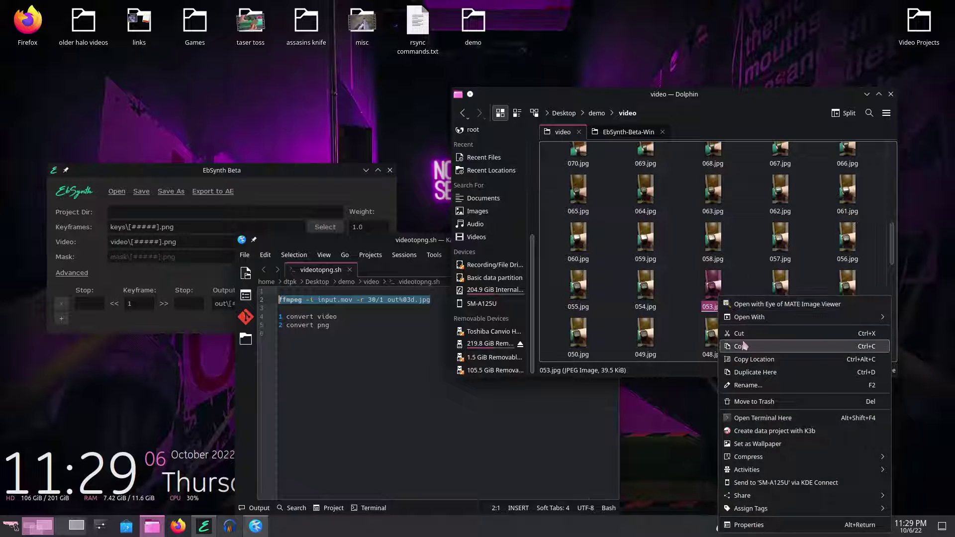
key("Escape")
key("alt+Left")
double_click(631, 171)
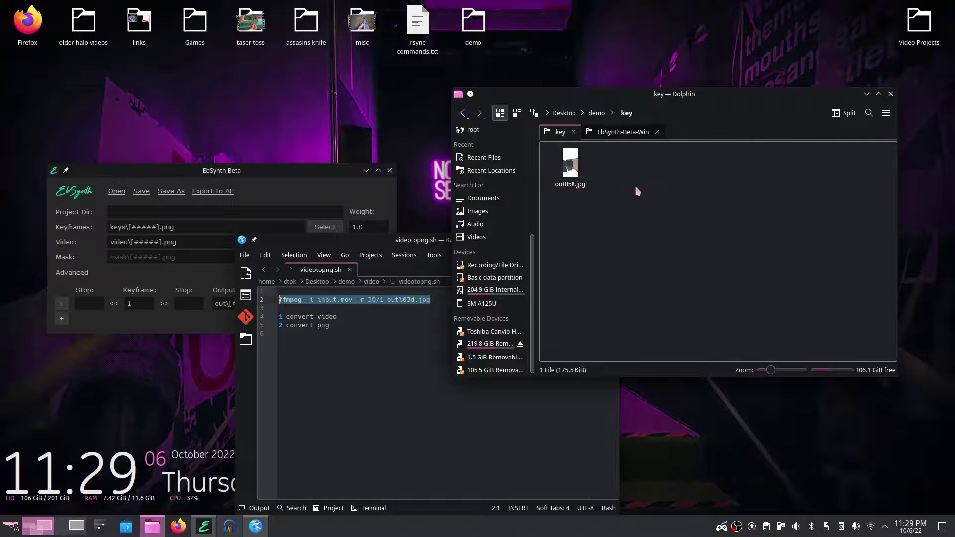
right_click(664, 179)
left_click(620, 199)
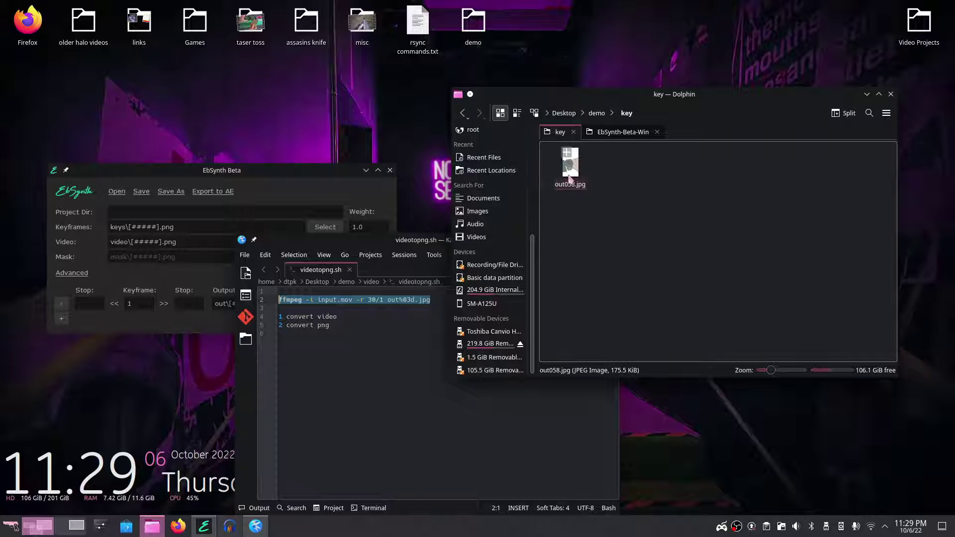
double_click(570, 172)
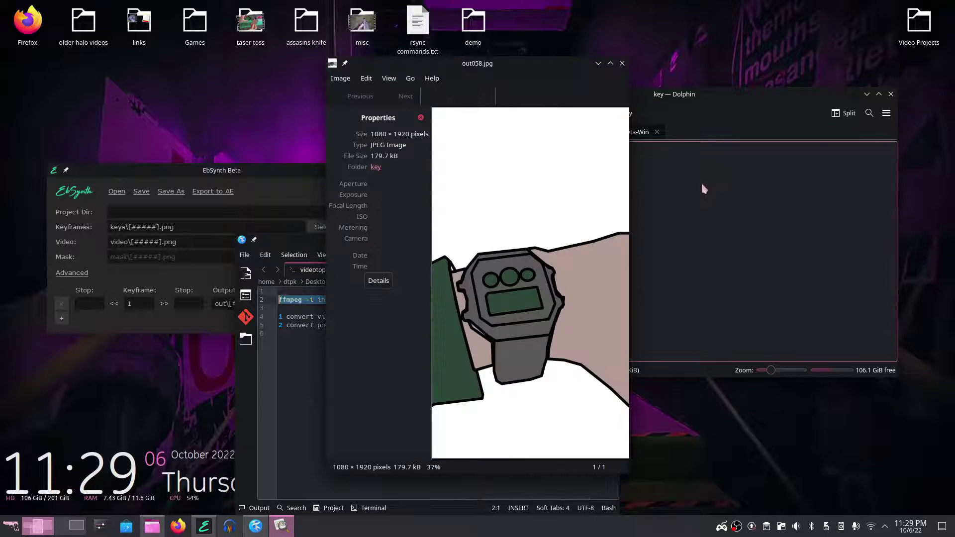
right_click(708, 196)
left_click(749, 231)
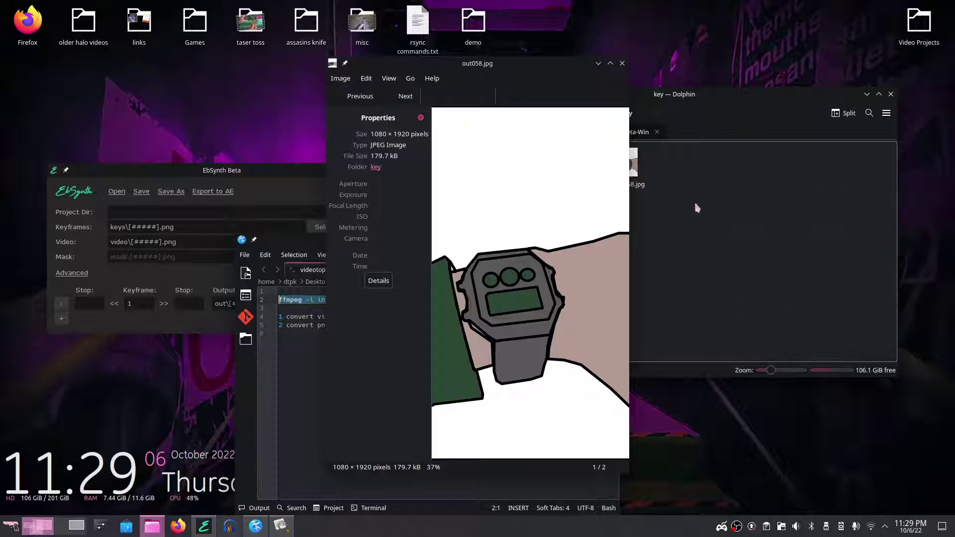
- Compare frame 053.jpg side by side with the drawn keyframe out058.jpg, and close both images
left_click(696, 202)
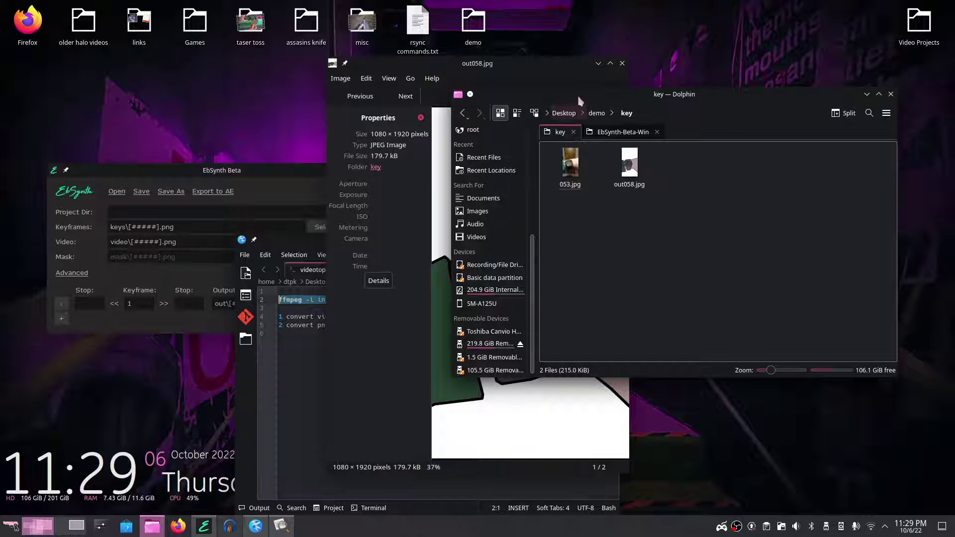
left_click_drag(576, 96, 691, 93)
double_click(684, 161)
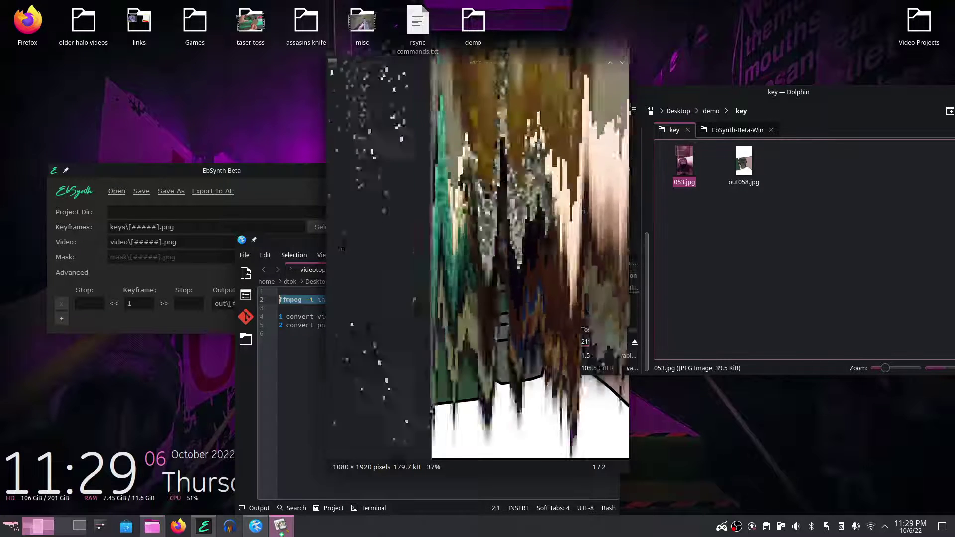
left_click_drag(525, 63, 245, 67)
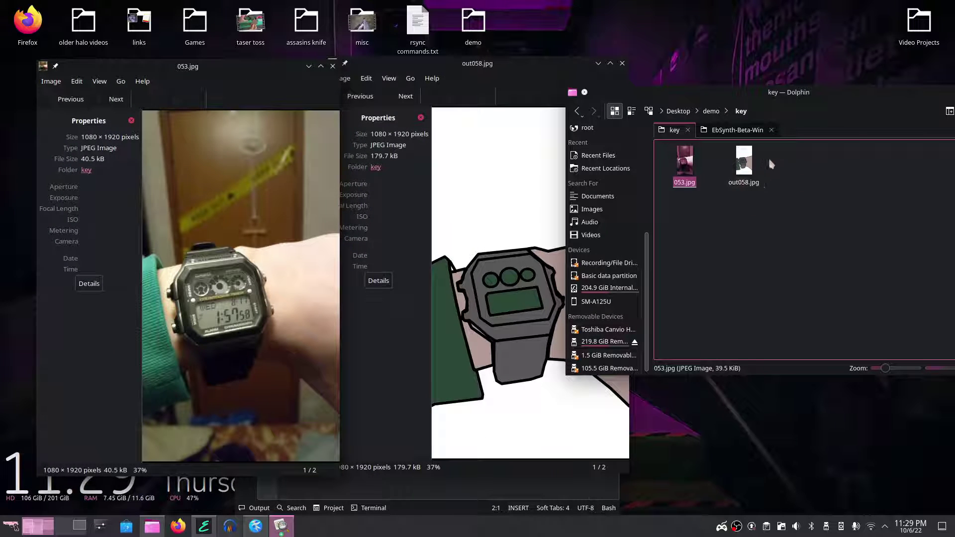
left_click(333, 67)
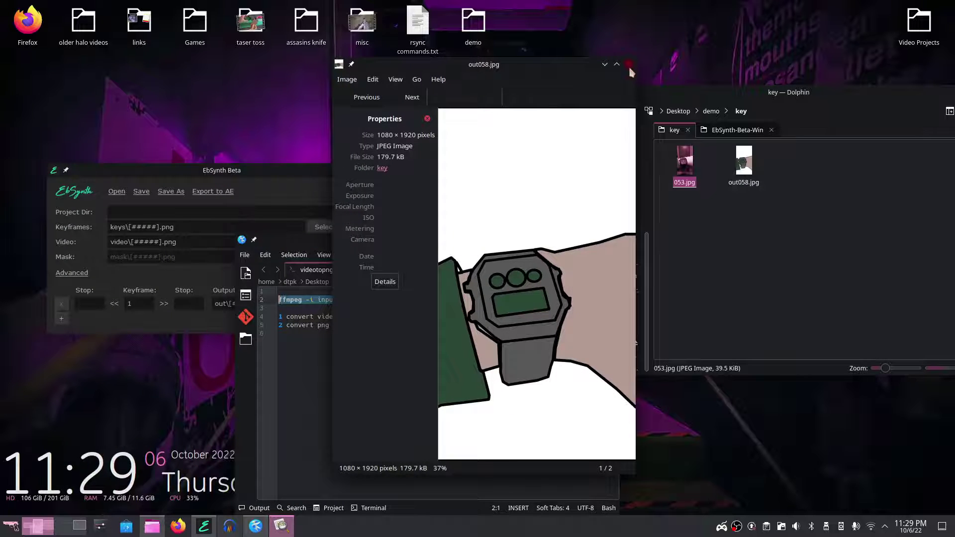
left_click(621, 63)
- Remove 053.jpg from the key folder and rename out058.jpg to 058.jpg to match its frame number
right_click(690, 177)
left_click(707, 268)
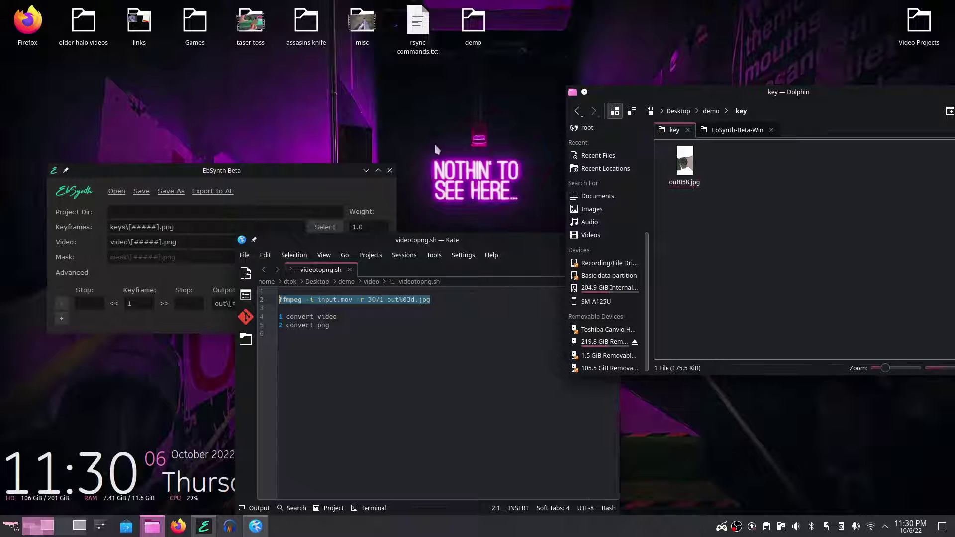
double_click(683, 180)
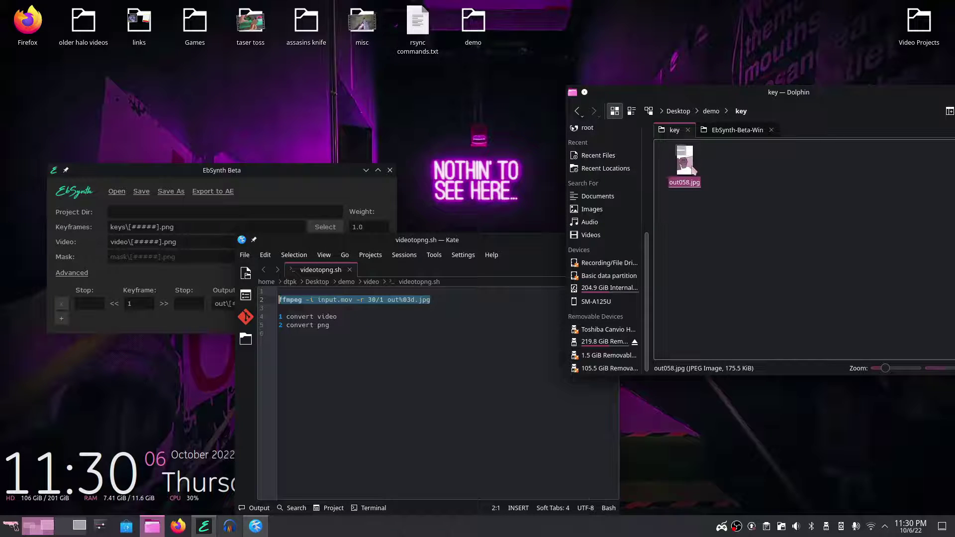
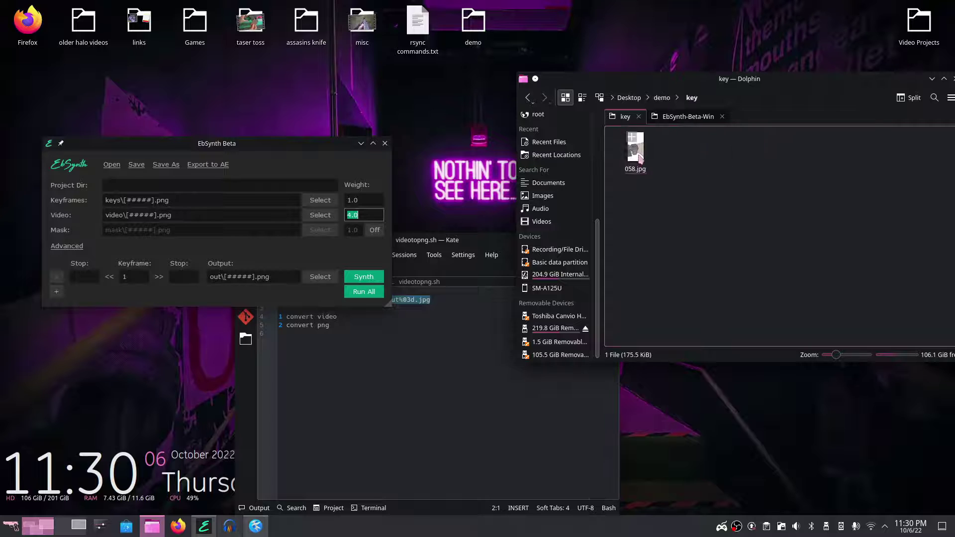
- Play the source clip 20220810_135802.mp4 from the end of the video folder, and close the player
left_click(528, 97)
left_click(708, 151)
left_click_drag(835, 79, 765, 89)
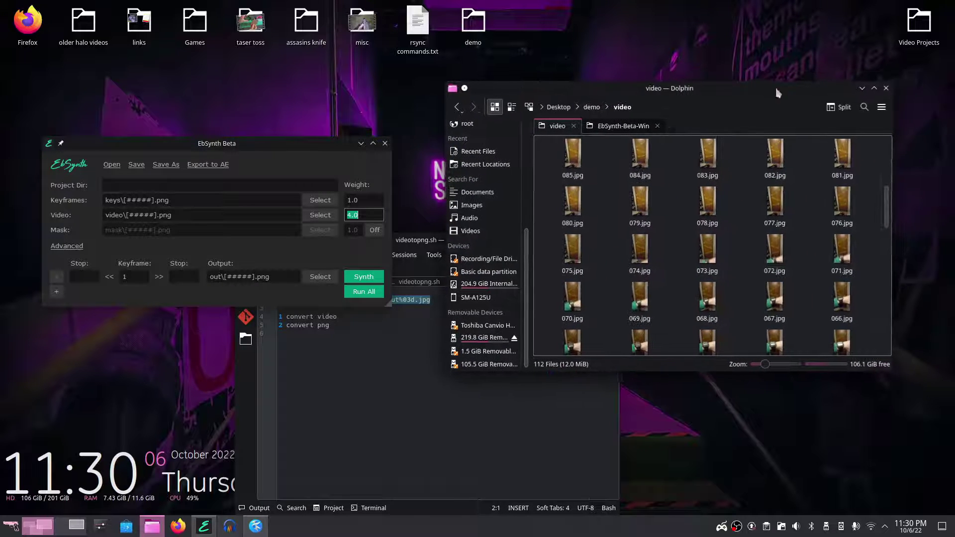
left_click_drag(887, 209, 889, 343)
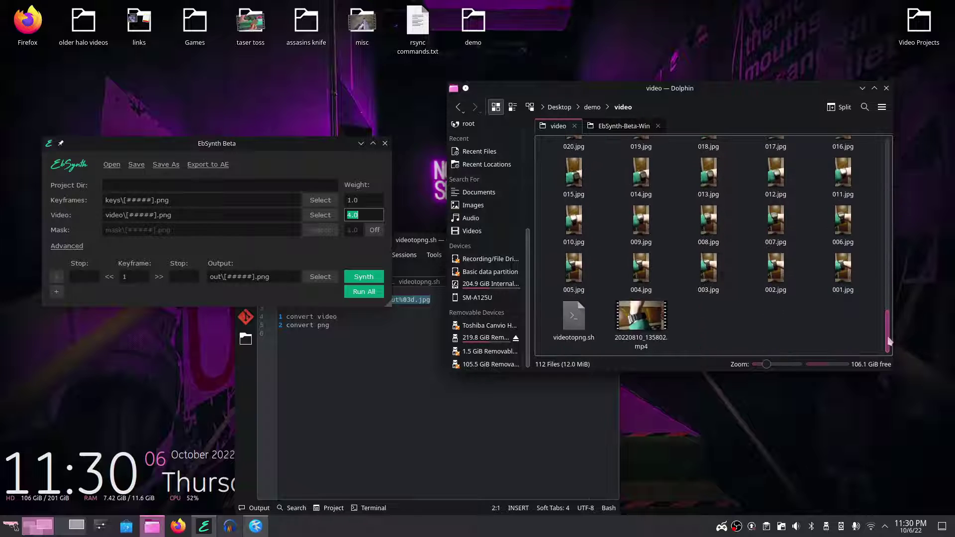
left_click(632, 338)
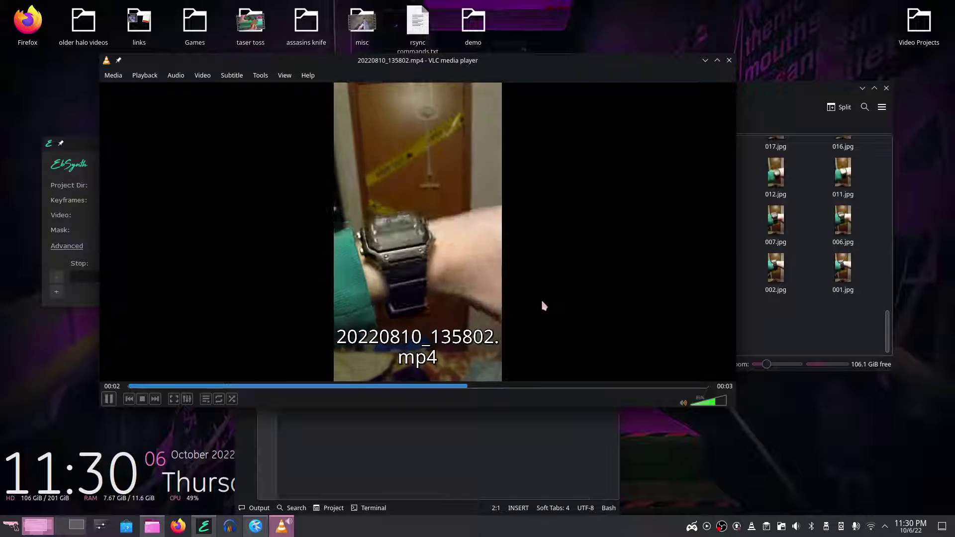
left_click(728, 60)
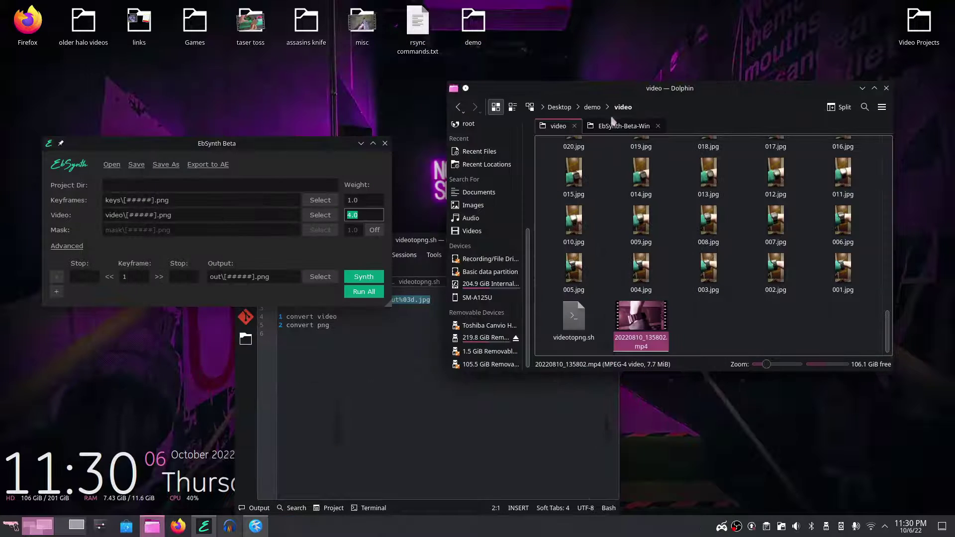
- Load the demo project's video folder as the EbSynth video input and its key folder as the keyframes
left_click(458, 107)
left_click_drag(561, 198, 205, 218)
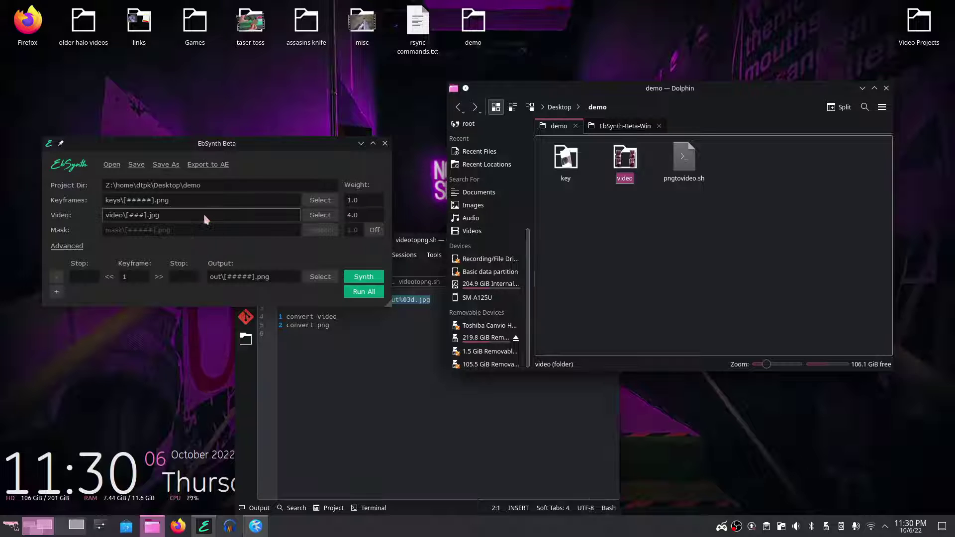
left_click(566, 169)
left_click_drag(565, 169, 178, 205)
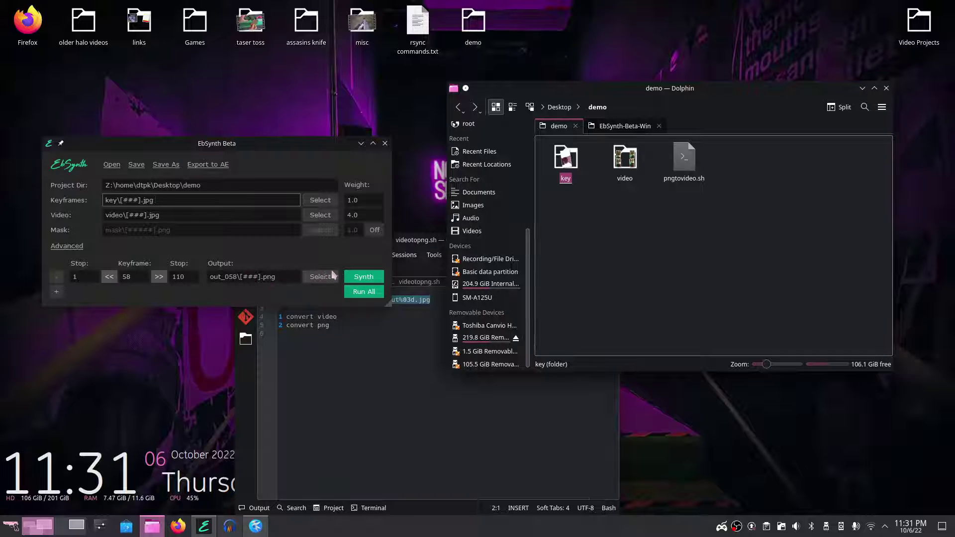
- Check the stop frames around the keyframe and set the output path to rendered\[###].png
left_click(92, 278)
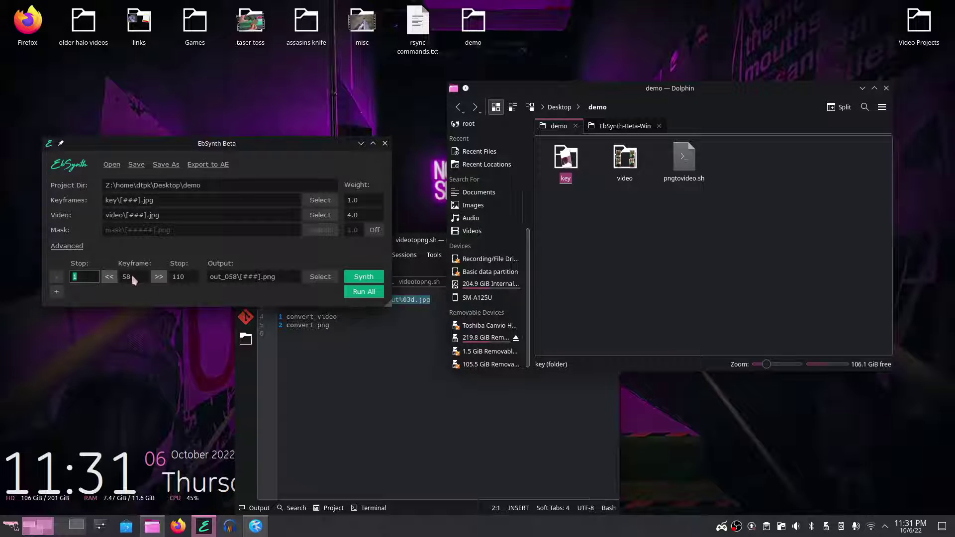
left_click(162, 293)
left_click(186, 276)
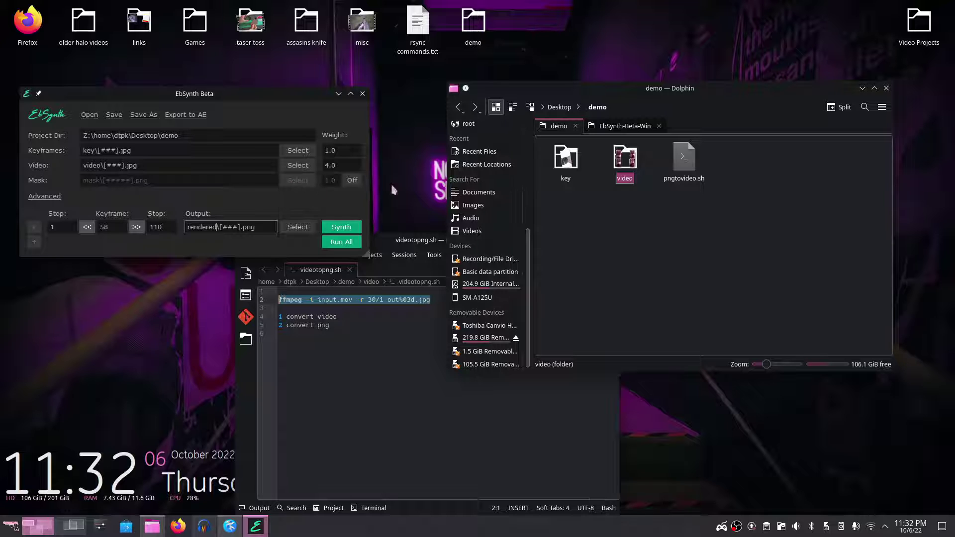
- Check the frames in the video folder, and set the ffmpeg output pattern in videotopng.sh to out%03d.png
left_click(631, 169)
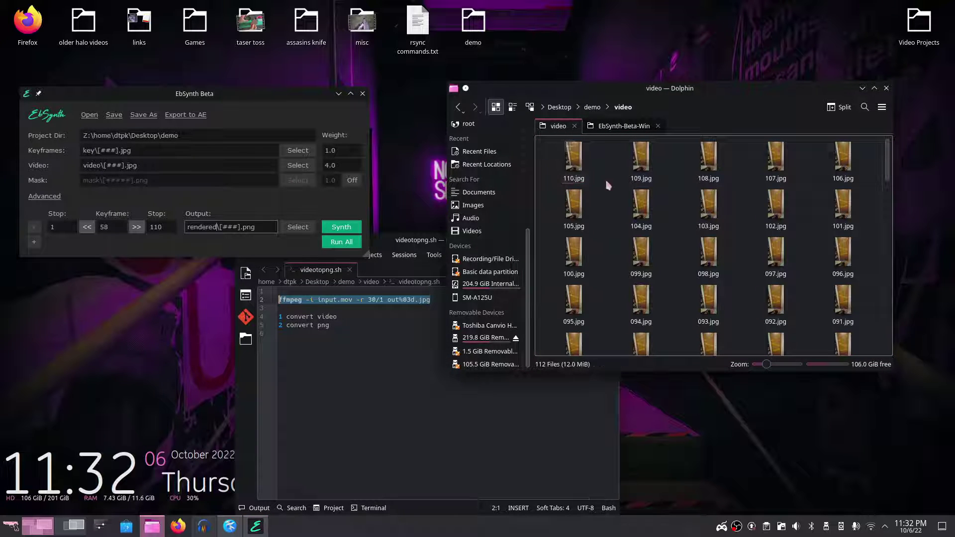
left_click(378, 343)
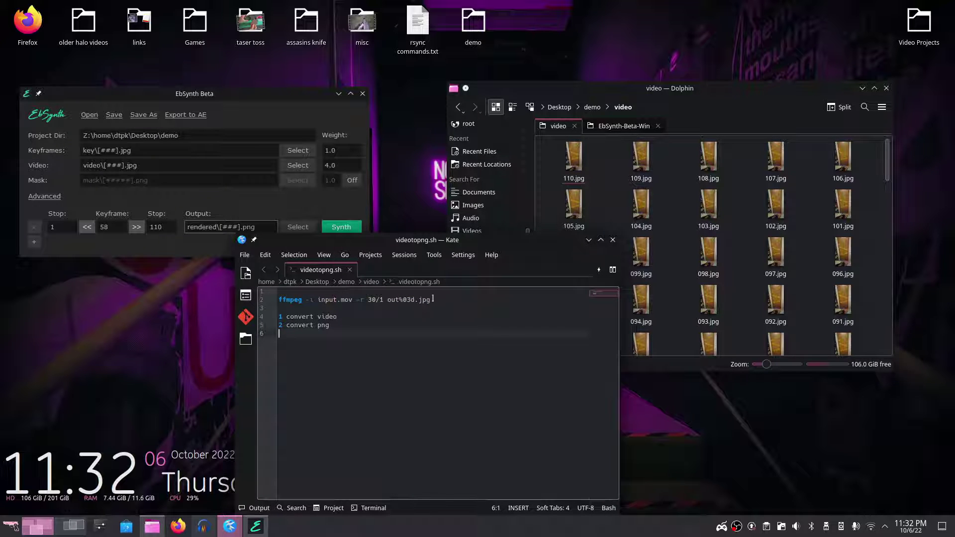
left_click_drag(420, 301, 472, 300)
key("BackSpace")
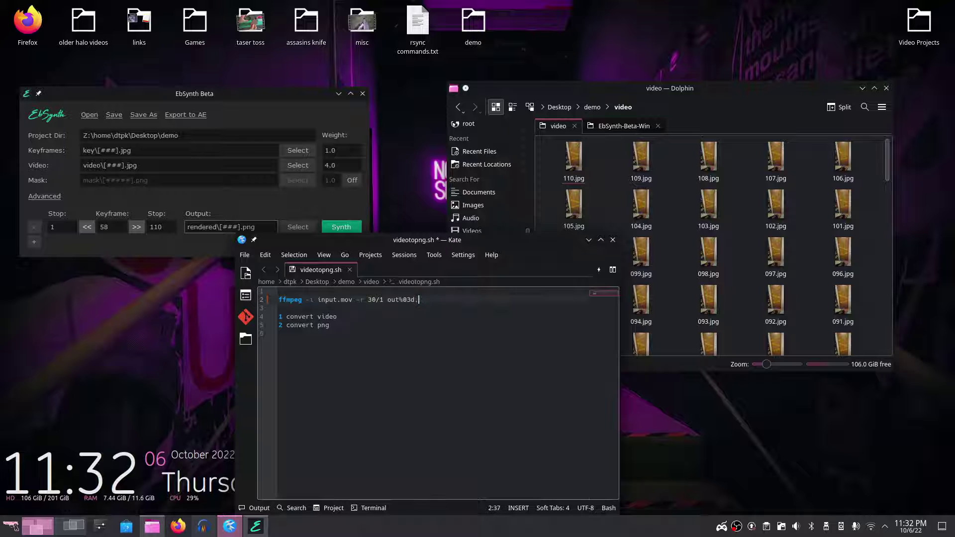
type("png")
- Return to the demo folder, start the EbSynth synthesis, and open the new rendered folder
left_click(458, 107)
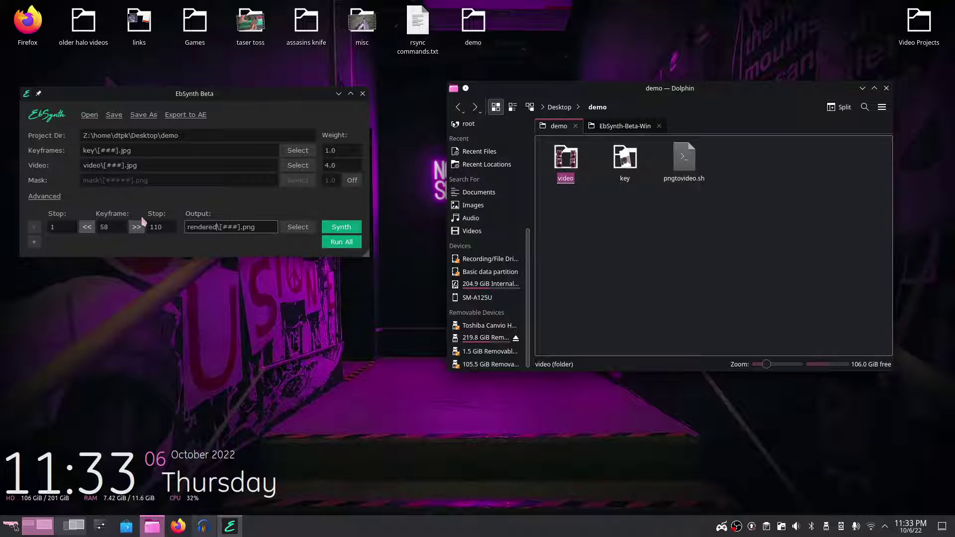
left_click(352, 228)
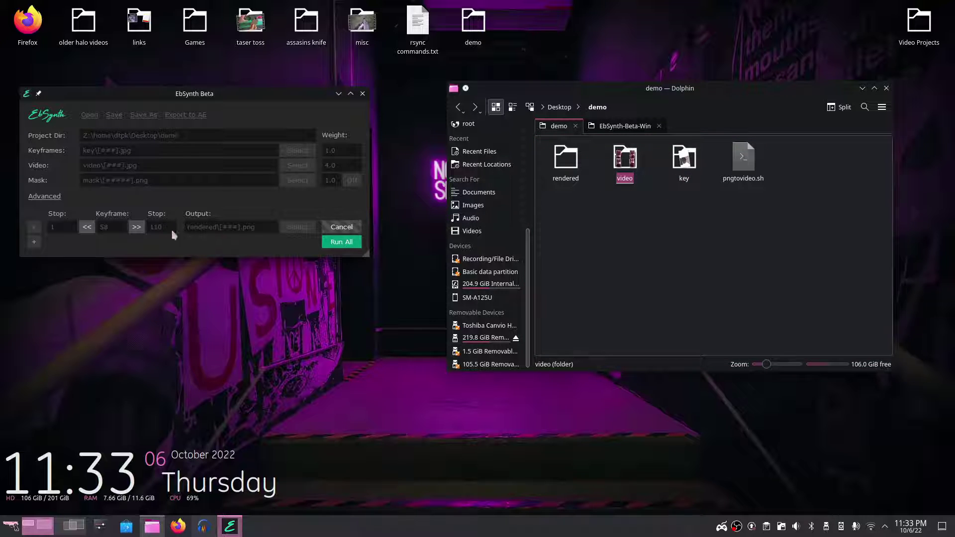
double_click(565, 158)
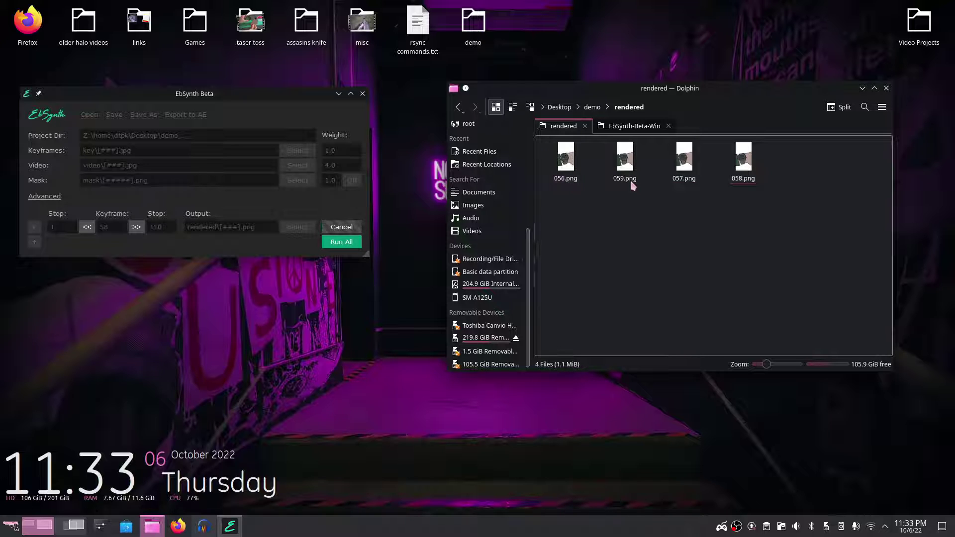
- View the rendered frames from 058.png to 060.png, and close the image viewer
double_click(738, 171)
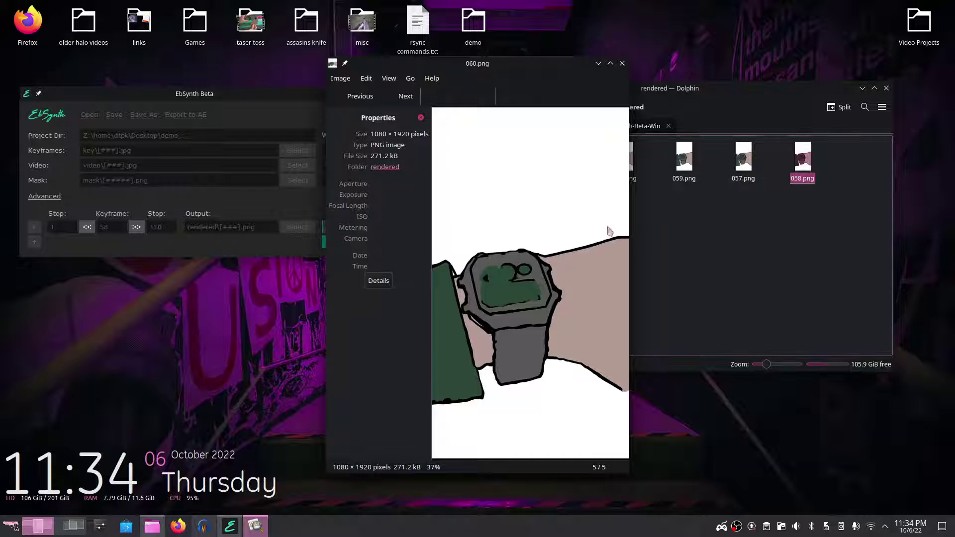
left_click(253, 197)
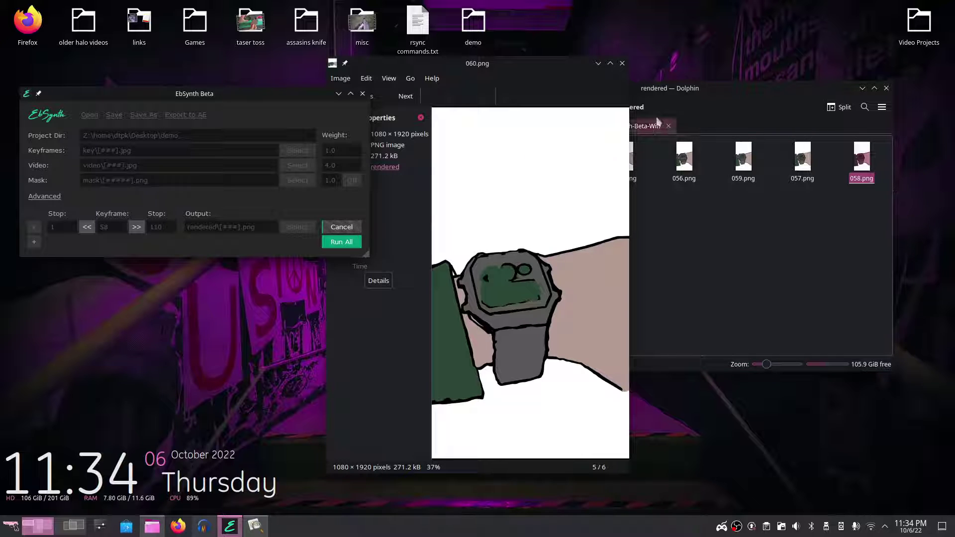
left_click(622, 64)
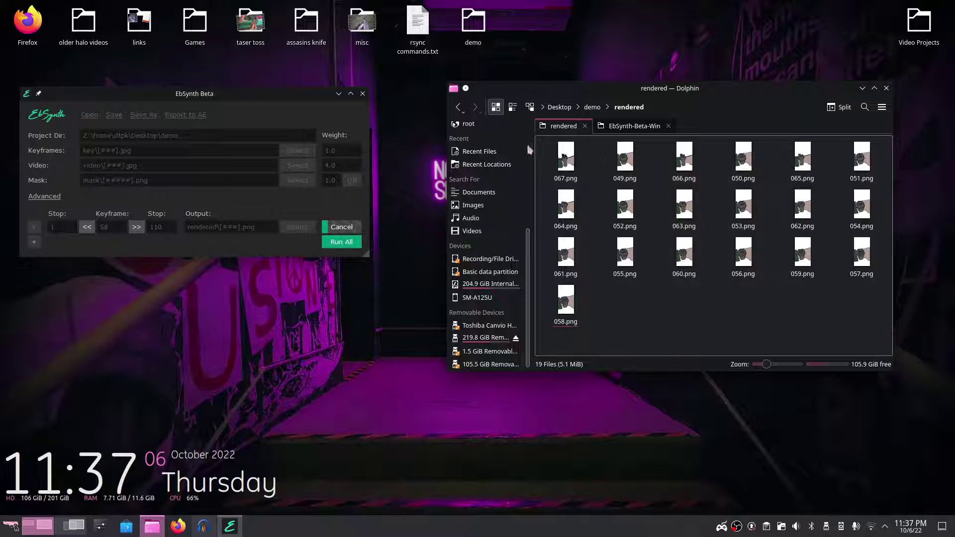
- Paste the pngtovideo.sh script into the rendered folder
right_click(711, 316)
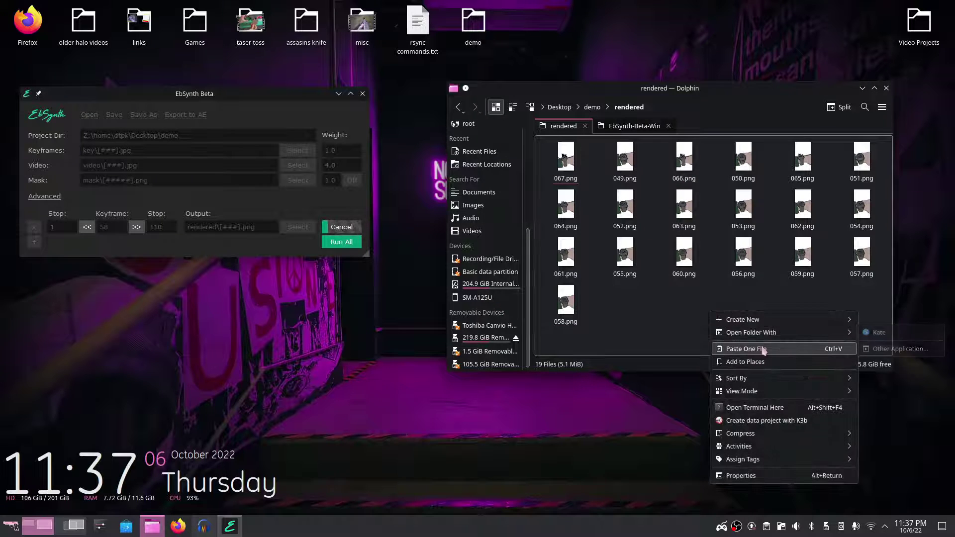
left_click(761, 347)
right_click(628, 307)
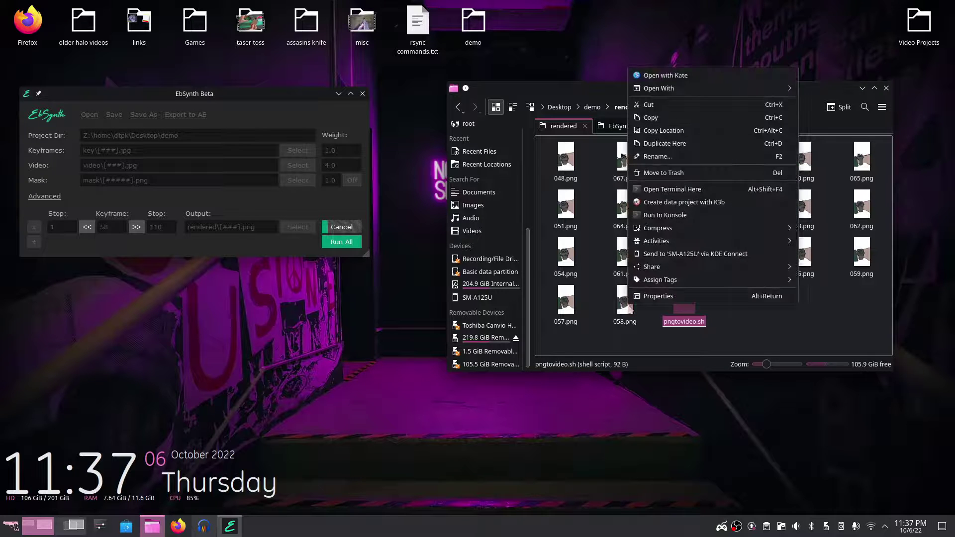
left_click(764, 325)
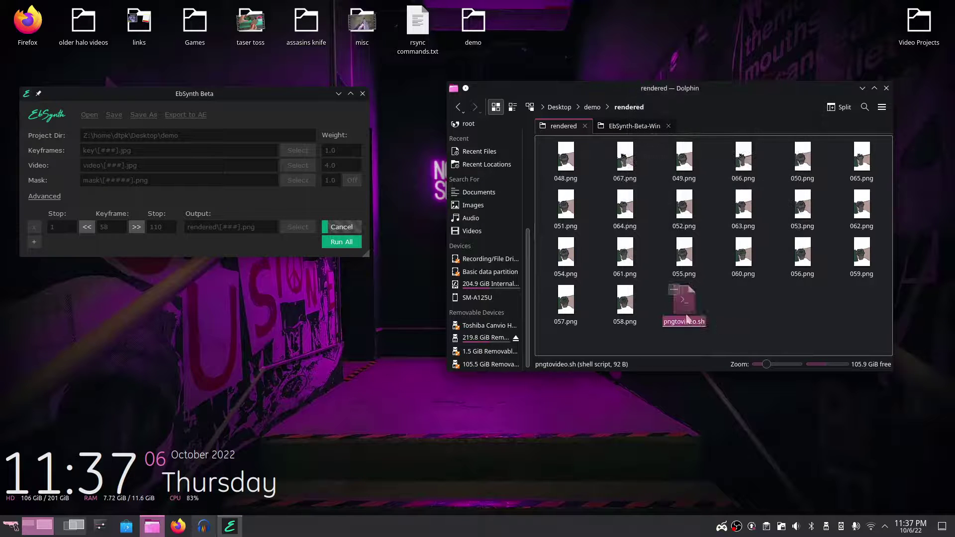
- Open pngtovideo.sh in the text editor, review its ffmpeg input pattern and output file extension, and close the editor
right_click(688, 315)
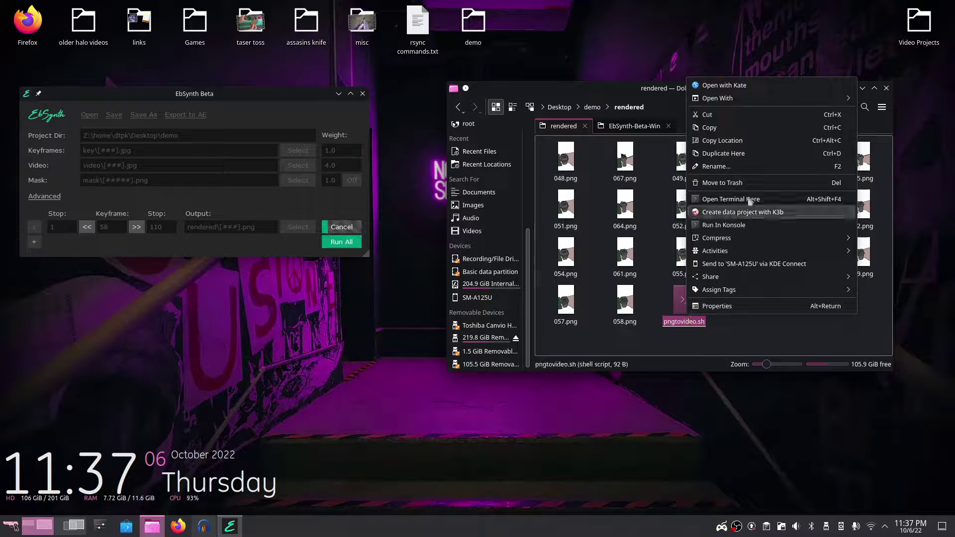
left_click(774, 86)
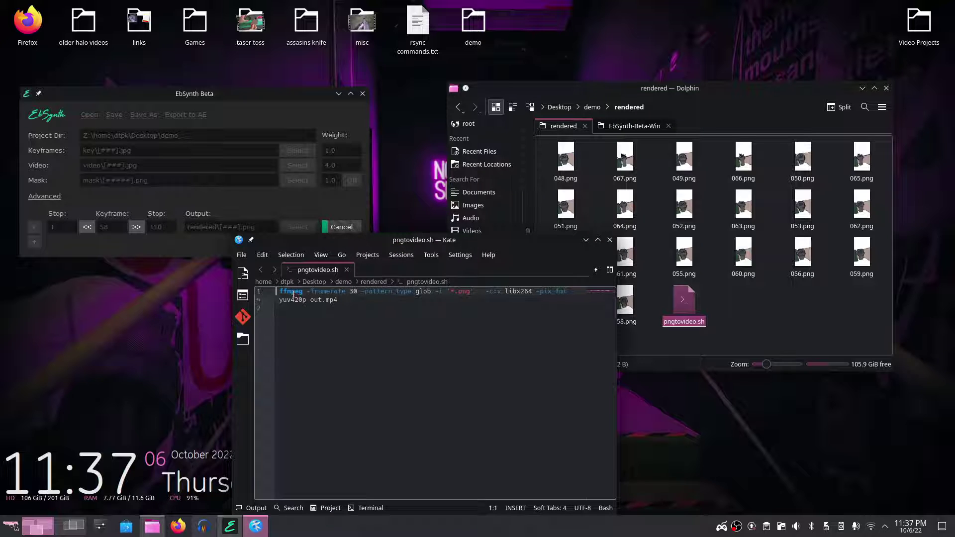
left_click_drag(306, 293, 478, 292)
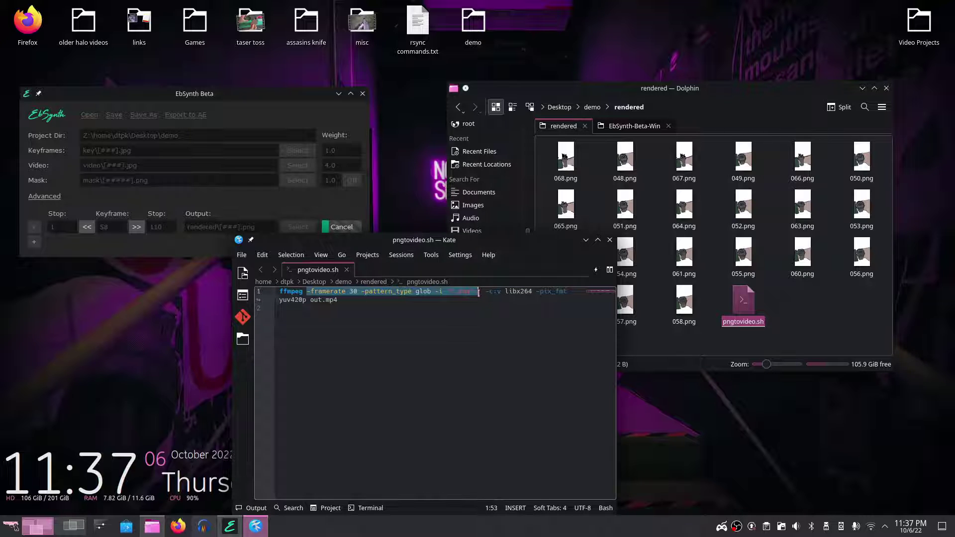
left_click(468, 293)
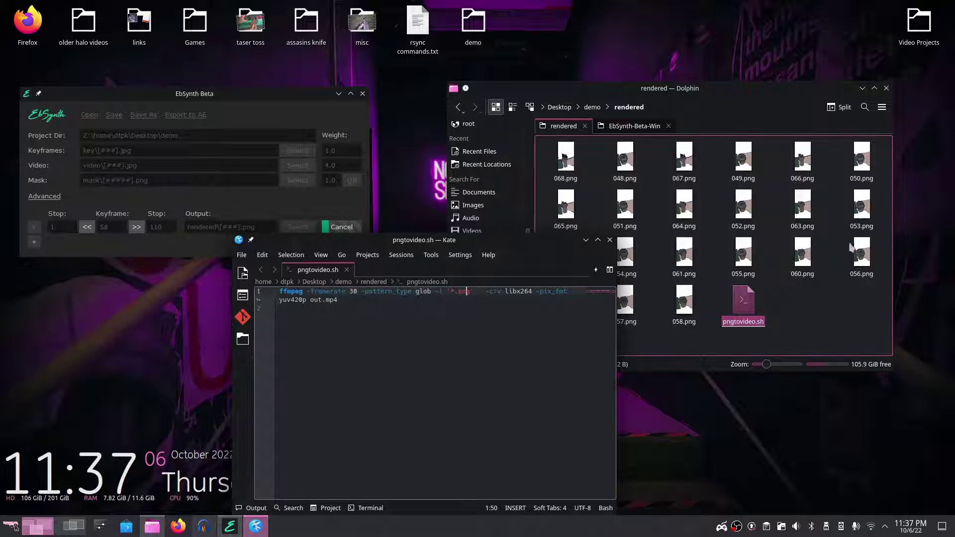
left_click_drag(325, 301, 366, 302)
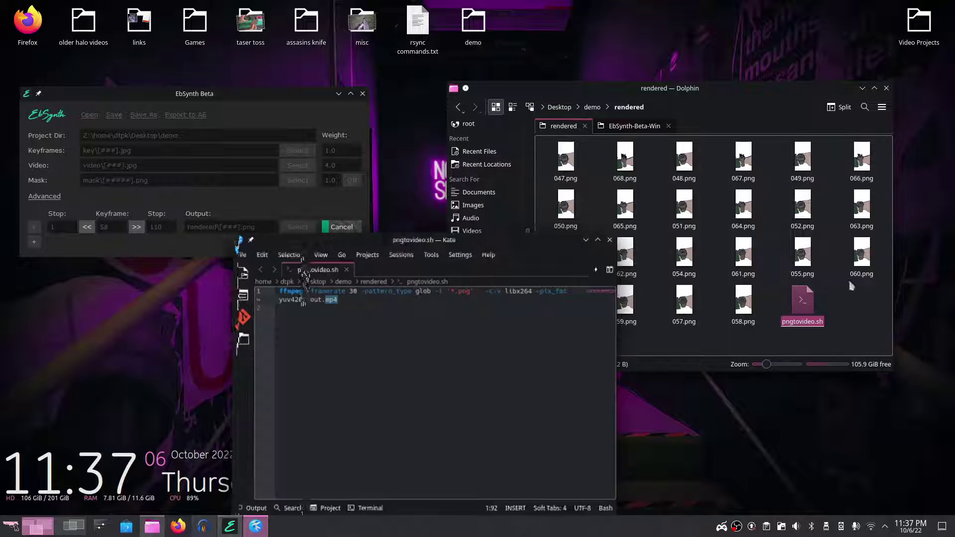
left_click(610, 240)
- Open a terminal in the rendered folder and run "sh pngtovideo.sh" on the completed frames to build the video
right_click(857, 301)
left_click(851, 401)
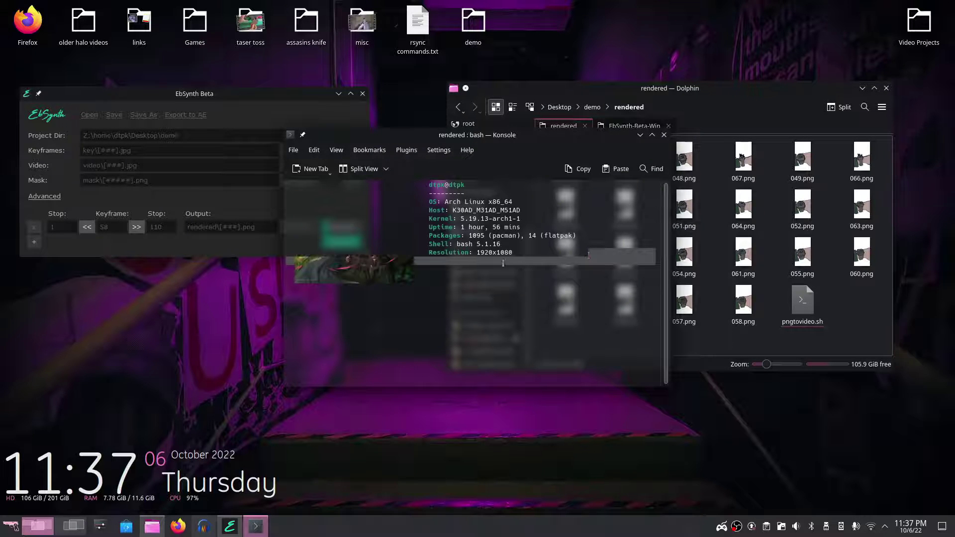
type("s")
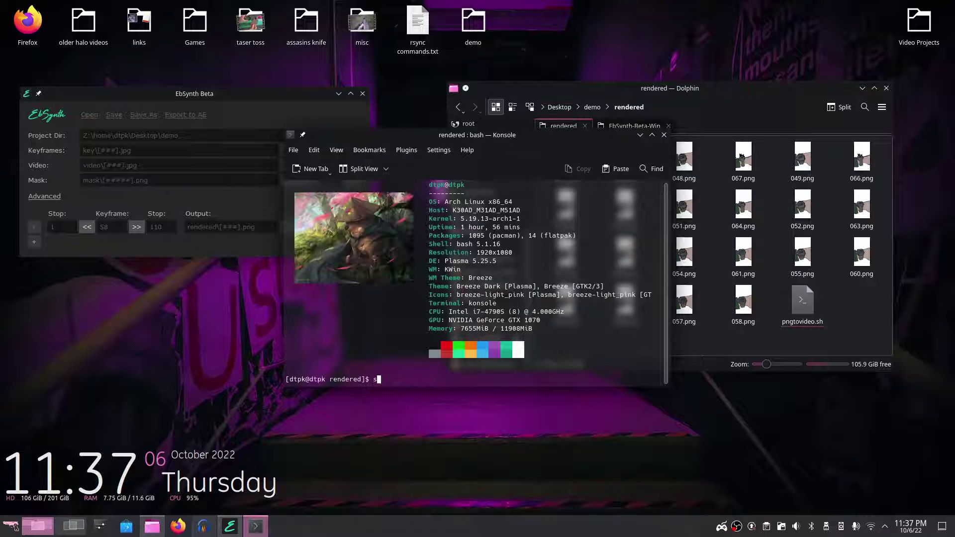
type("h p")
key("Tab")
left_click_drag(533, 139, 589, 230)
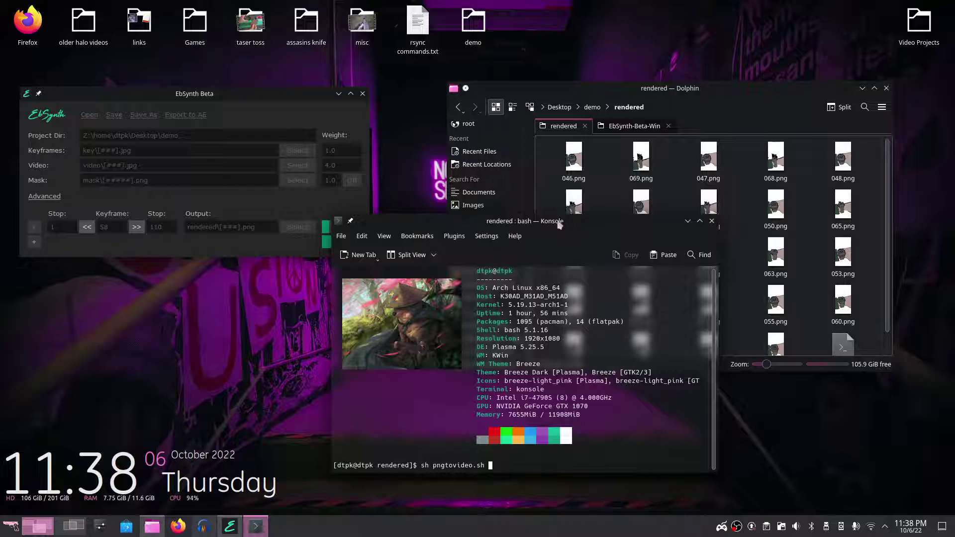
left_click_drag(562, 222, 569, 198)
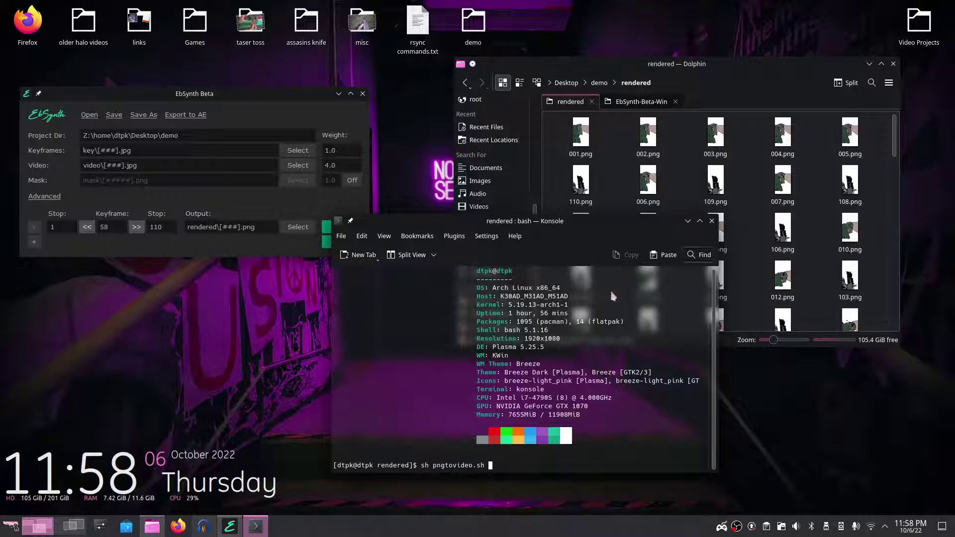
key("Return")
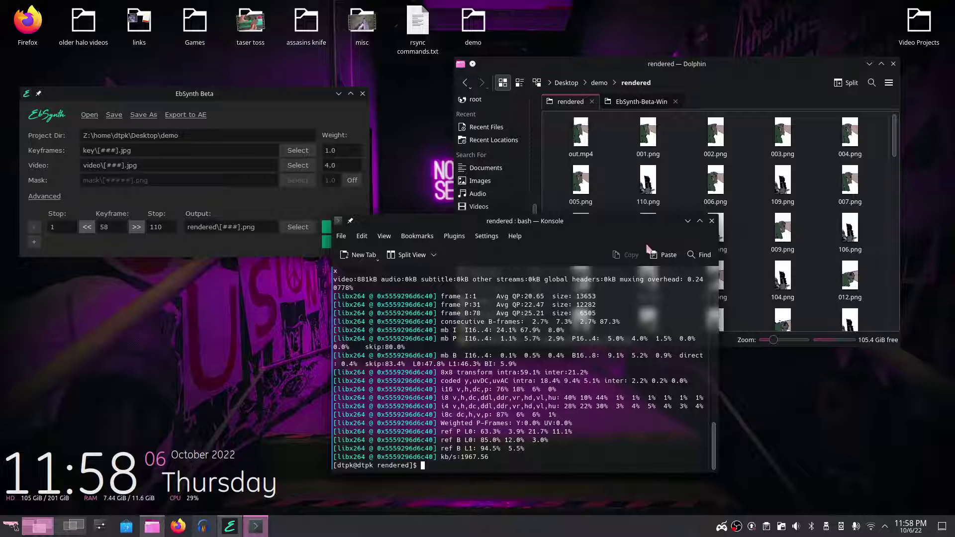
left_click(269, 205)
left_click(243, 229)
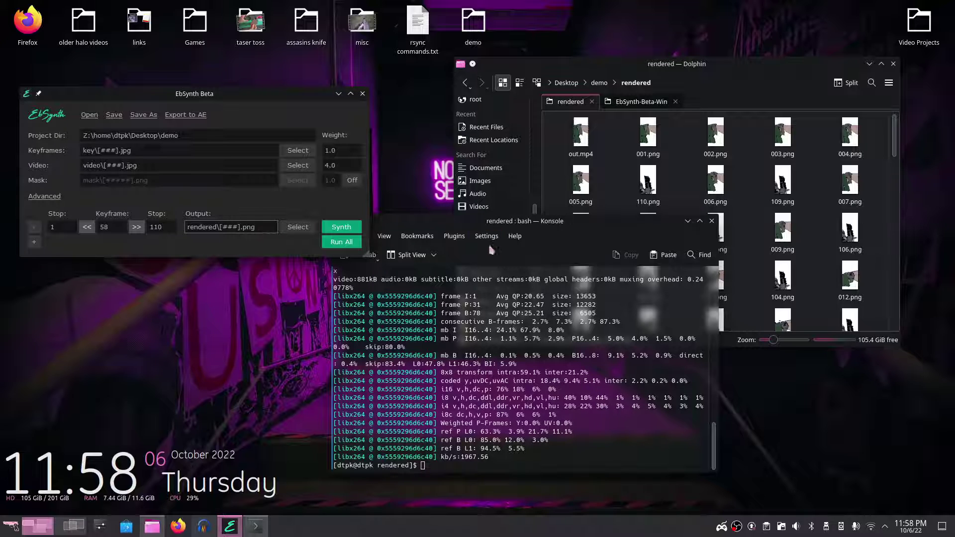
left_click(520, 282)
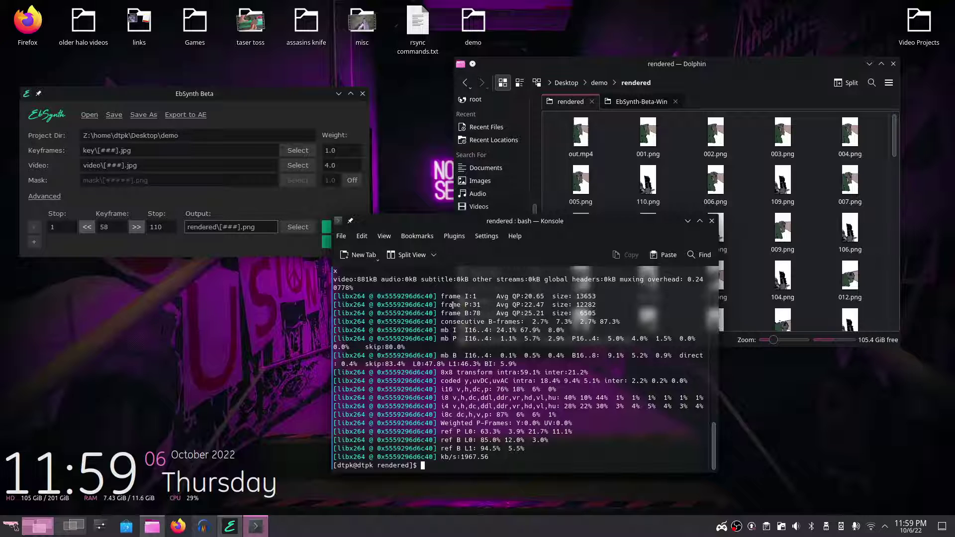
- Move out.mp4 from the rendered folder to the parent demo folder
left_click(587, 151)
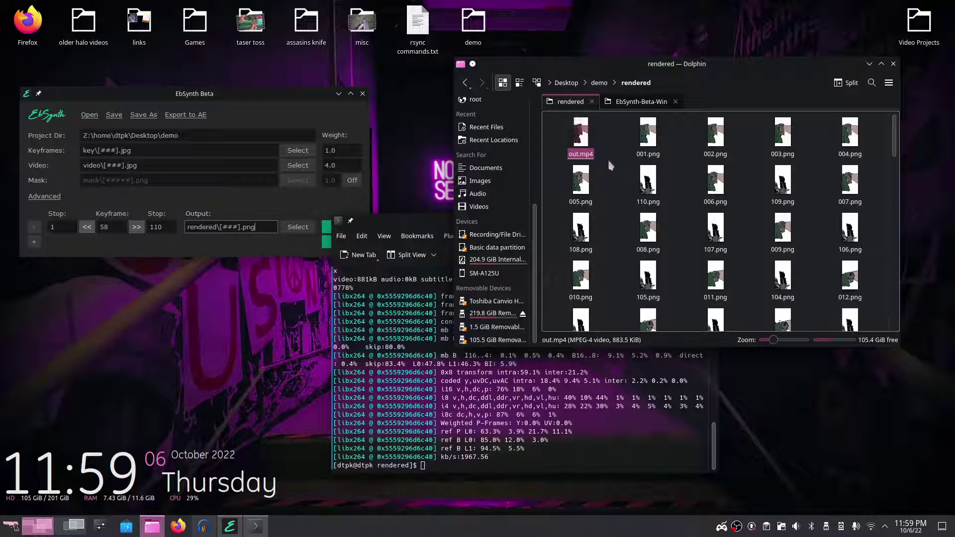
right_click(582, 149)
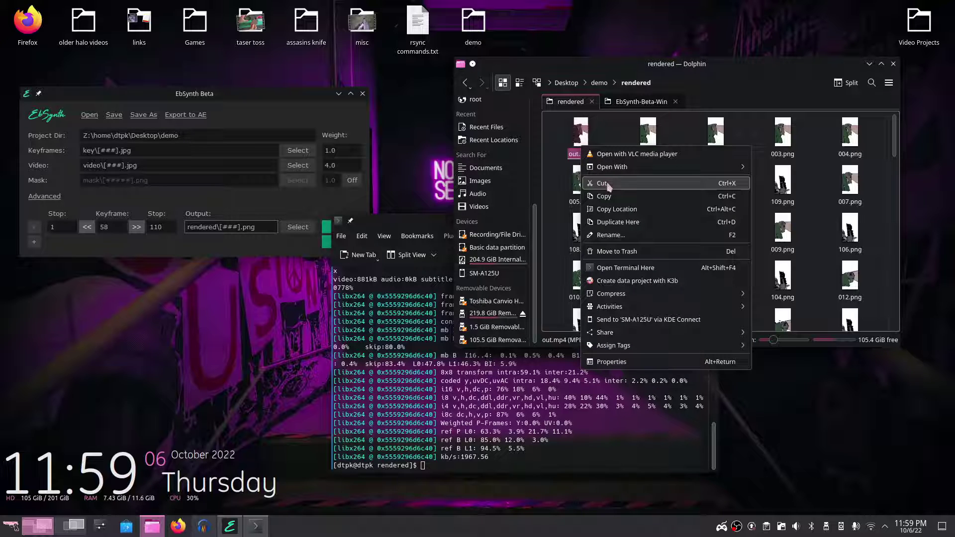
left_click(604, 183)
key("alt+Up")
right_click(699, 215)
left_click(716, 250)
- Play out.mp4 from the demo folder in VLC, and close the player
double_click(748, 158)
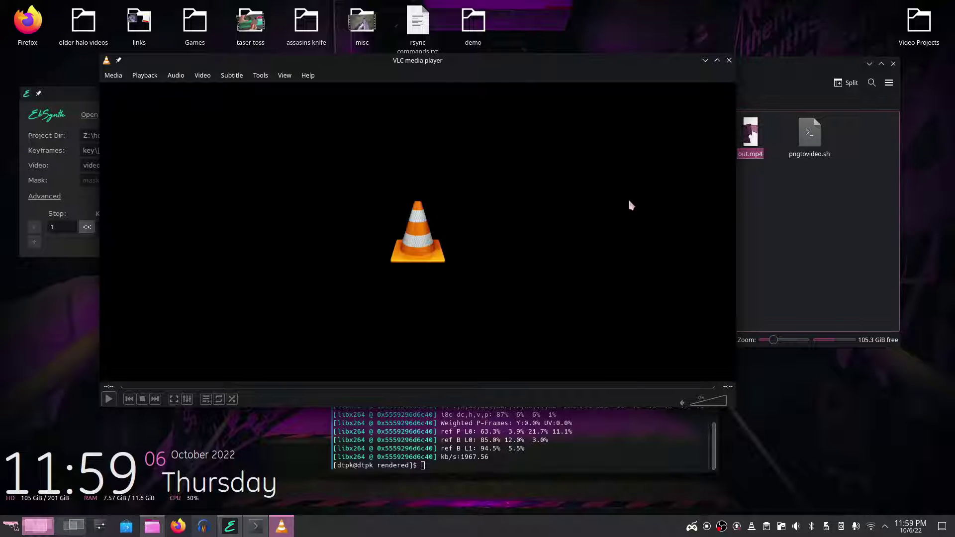
left_click(793, 185)
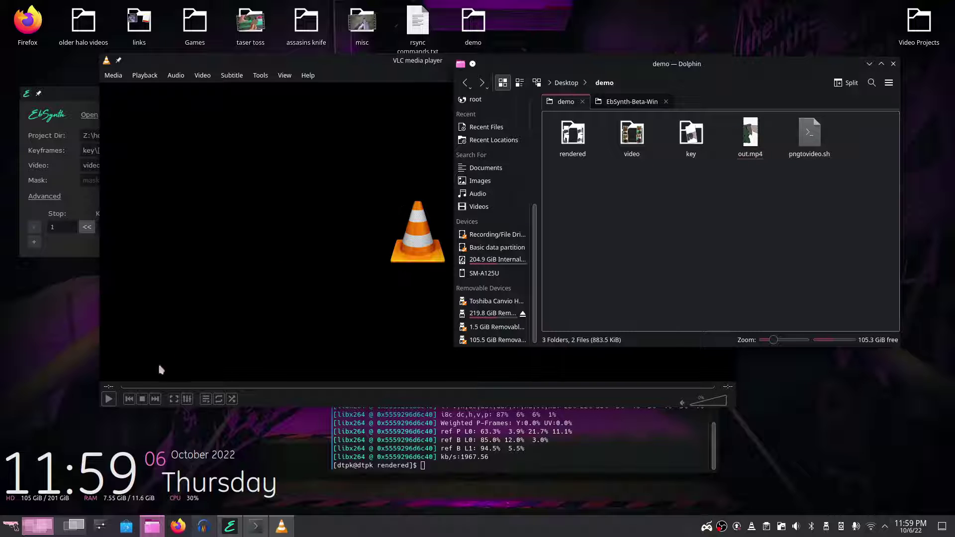
left_click(109, 398)
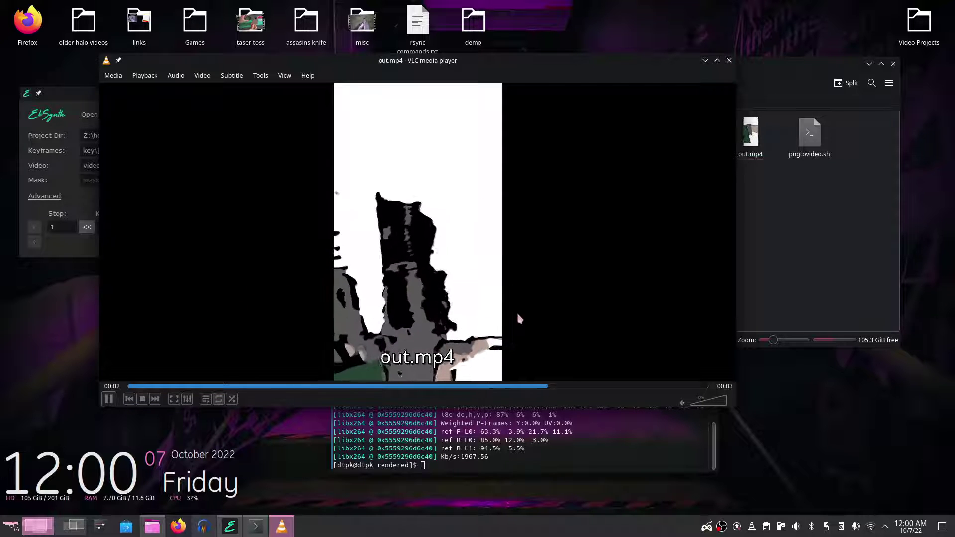
left_click(729, 64)
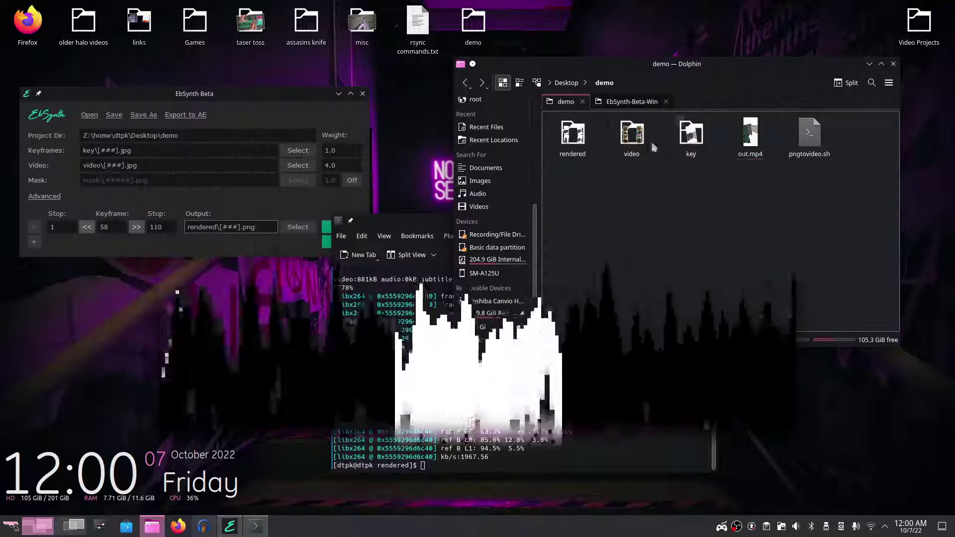
- Browse the source frames in the video folder, and select a range of frames starting at 084.png in the rendered folder
left_click(646, 142)
scroll(747, 215, "down", 5)
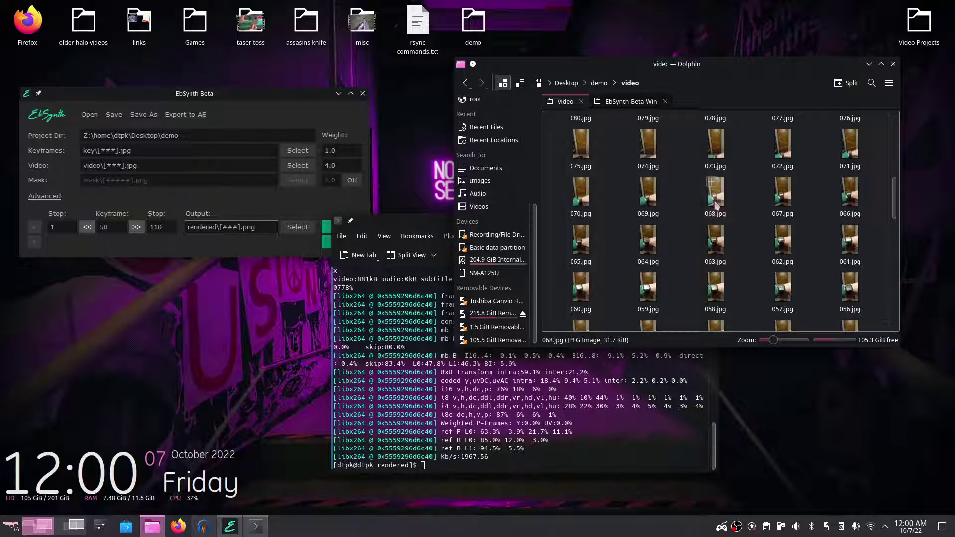
left_click(463, 85)
left_click(567, 149)
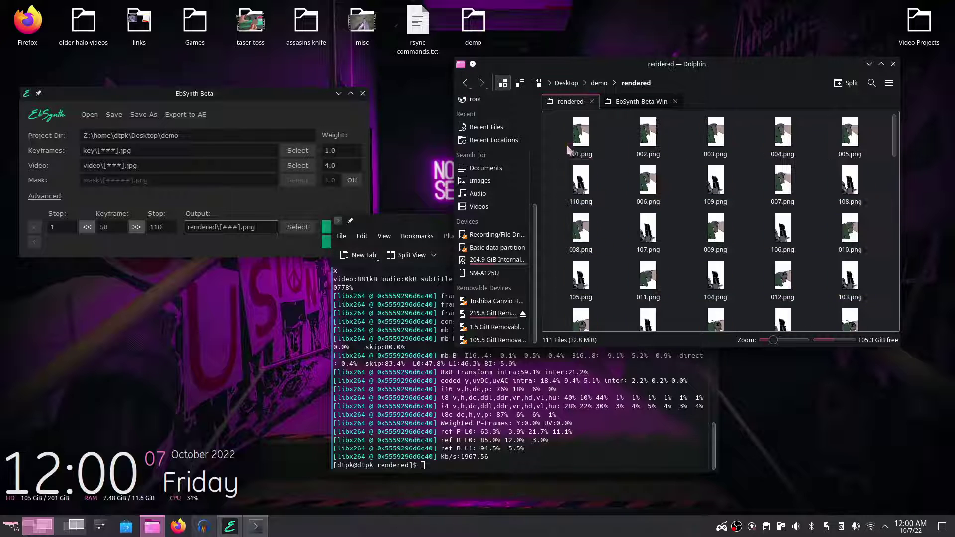
scroll(671, 198, "down", 3)
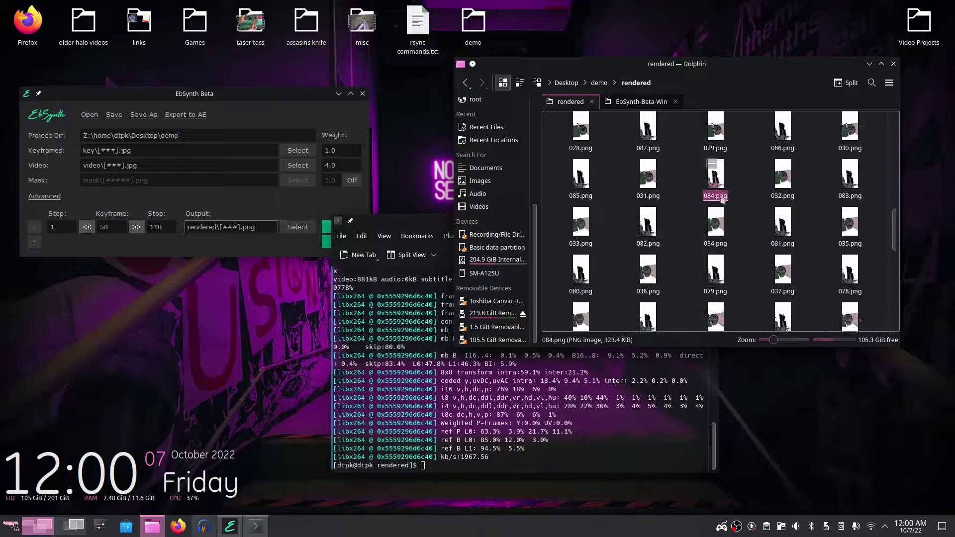
scroll(781, 242, "down", 5)
left_click(777, 222, "shift")
scroll(759, 213, "up", 6)
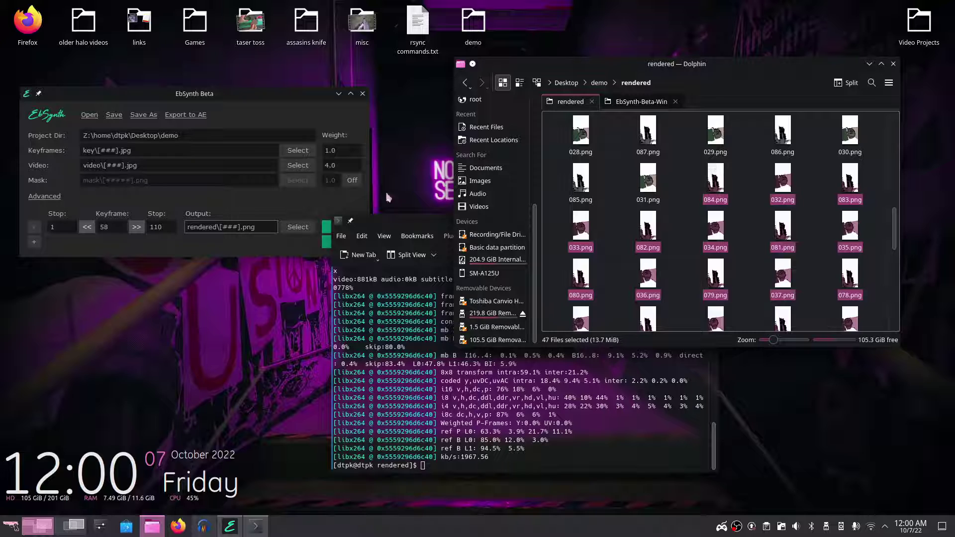
- View rendered frame 084.png, close the image viewer, and select the run of rendered frames starting at 084.png
left_click(68, 228)
left_click(609, 231)
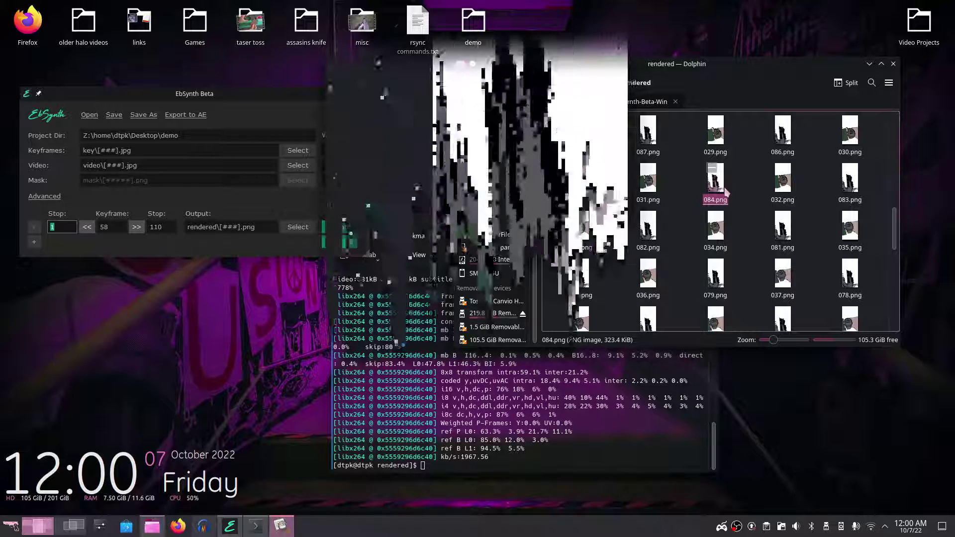
left_click(622, 64)
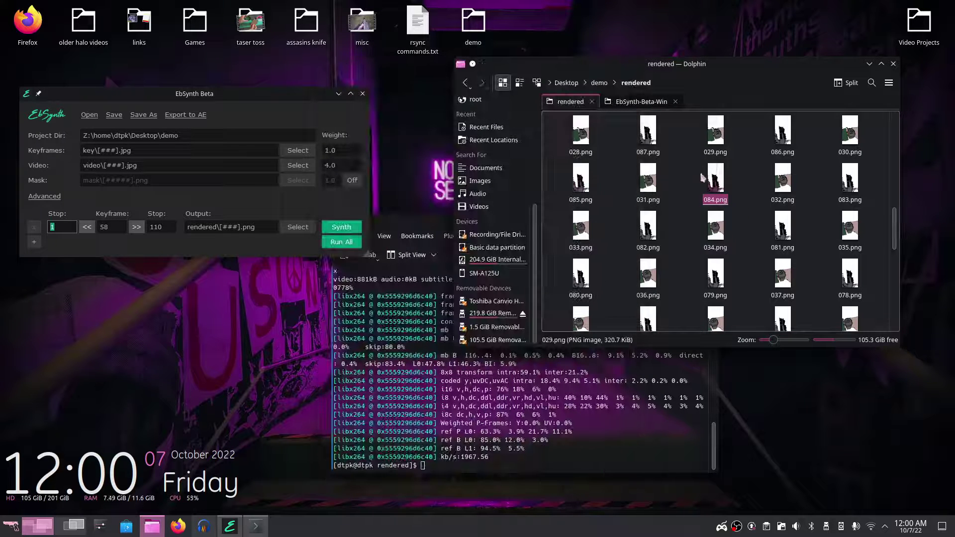
scroll(756, 213, "down", 5)
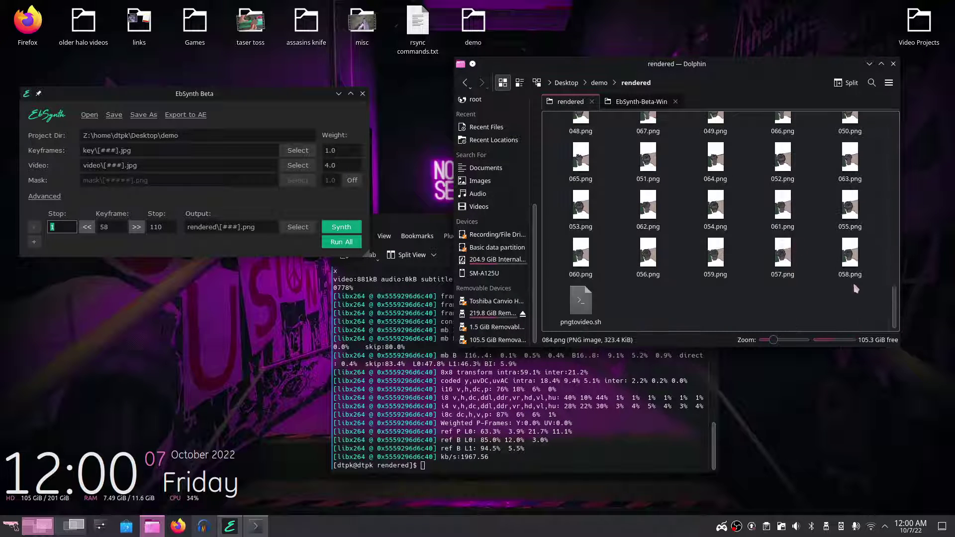
key("ctrl+a")
scroll(850, 276, "up", 10)
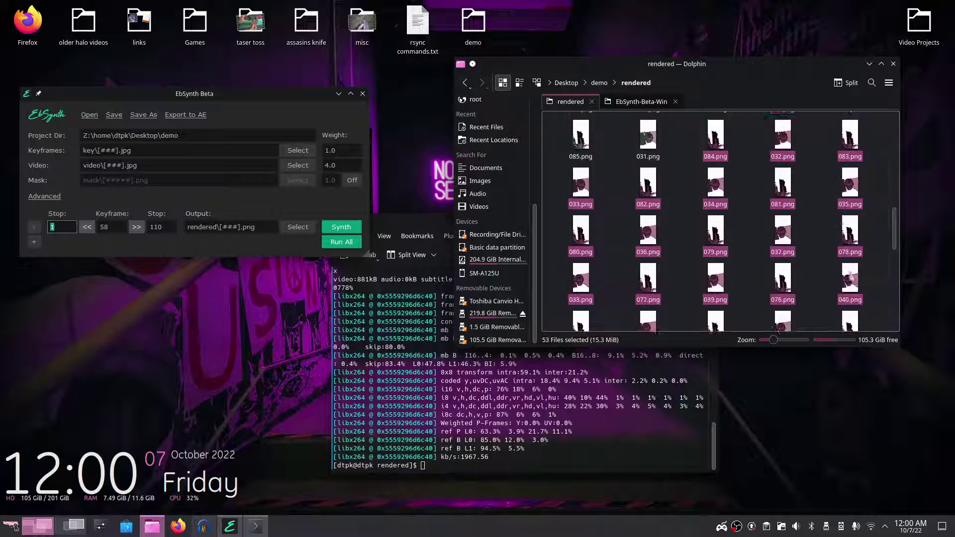
- Check the first stop, keyframe and last stop values in EbSynth, and clear the frame selection in the rendered folder
left_click(65, 230)
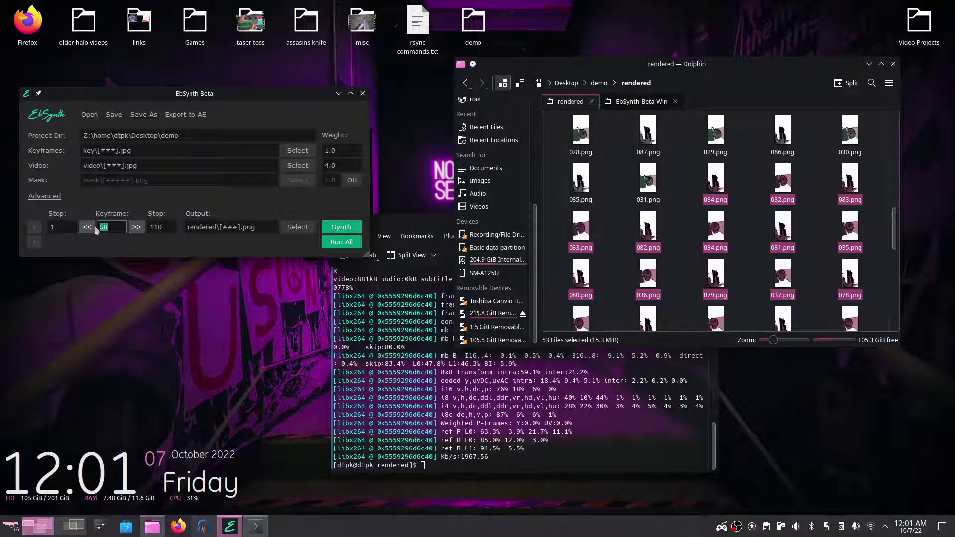
key("shift+Tab")
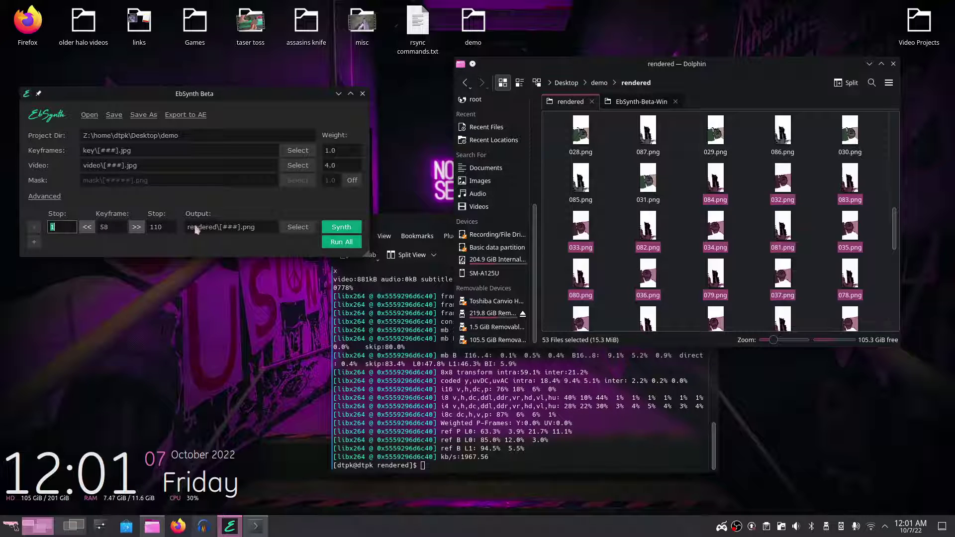
double_click(176, 223)
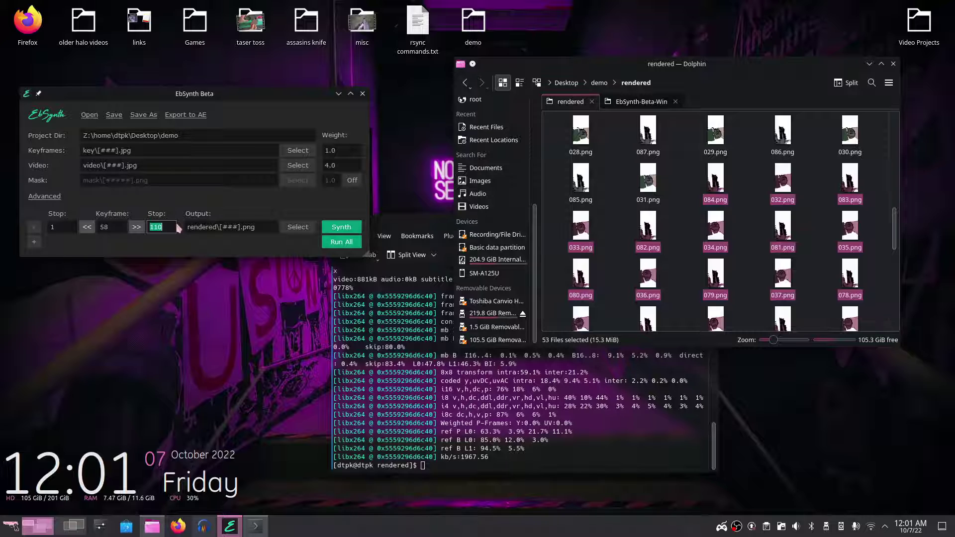
left_click(806, 224)
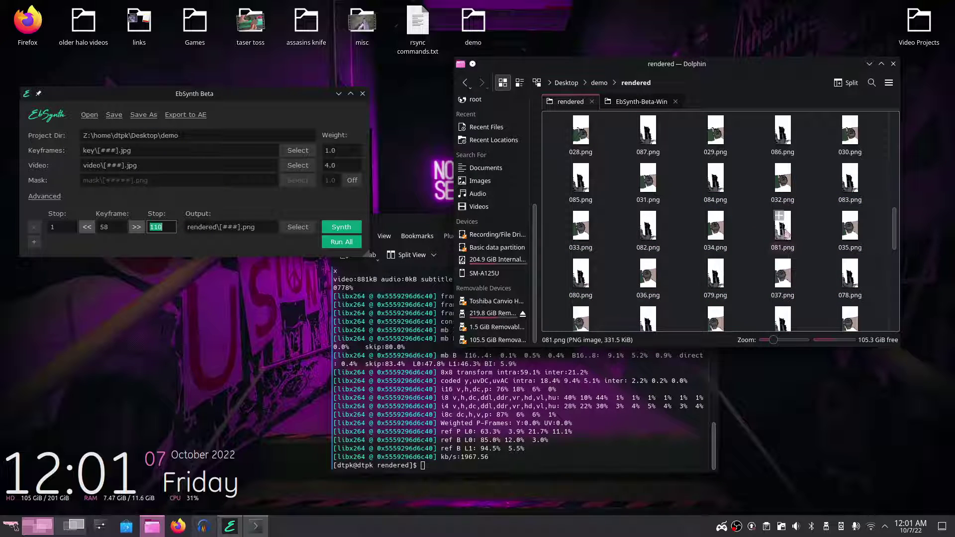
- Return to the demo folder in the file manager, and look over the terminal output
left_click(466, 82)
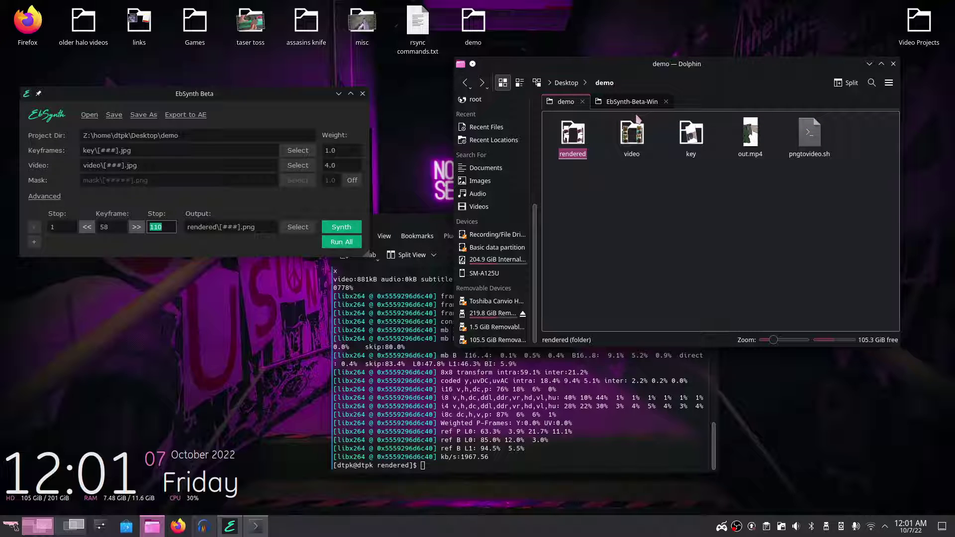
key("alt+Tab")
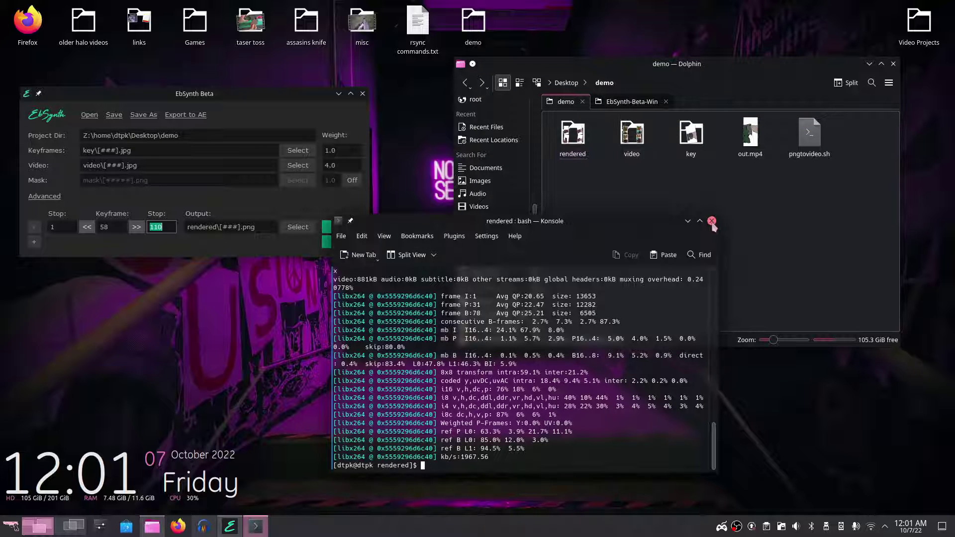
left_click(757, 190)
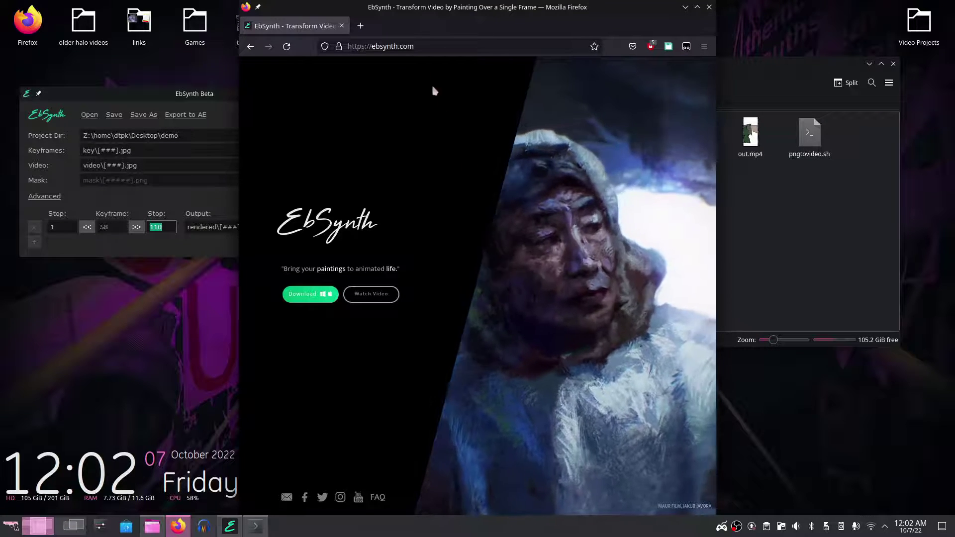
key("ctrl+q")
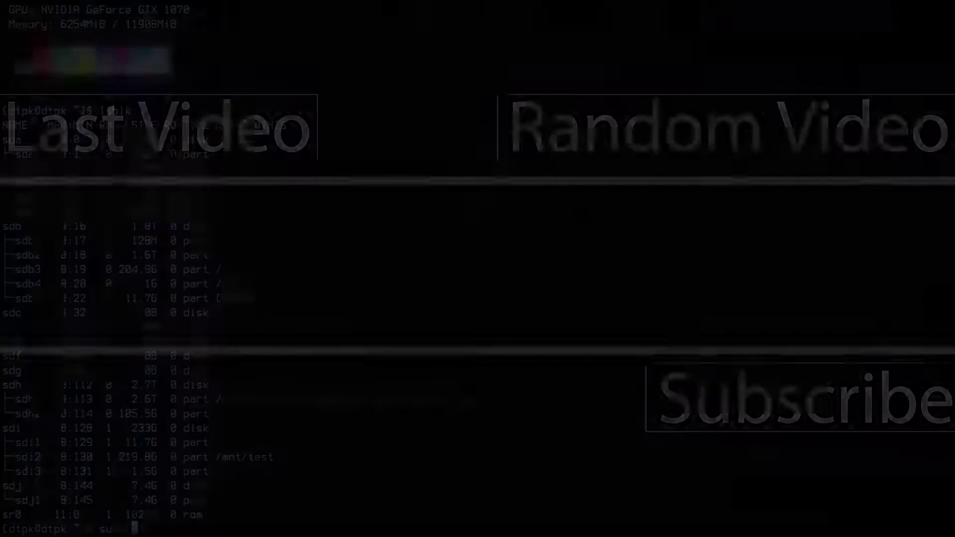
type("sudo mou")
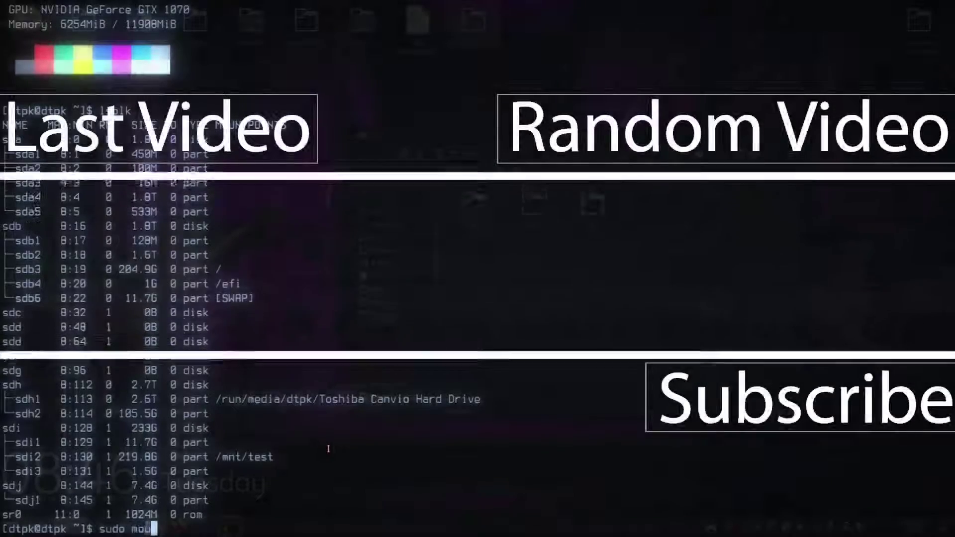
type("nt /")
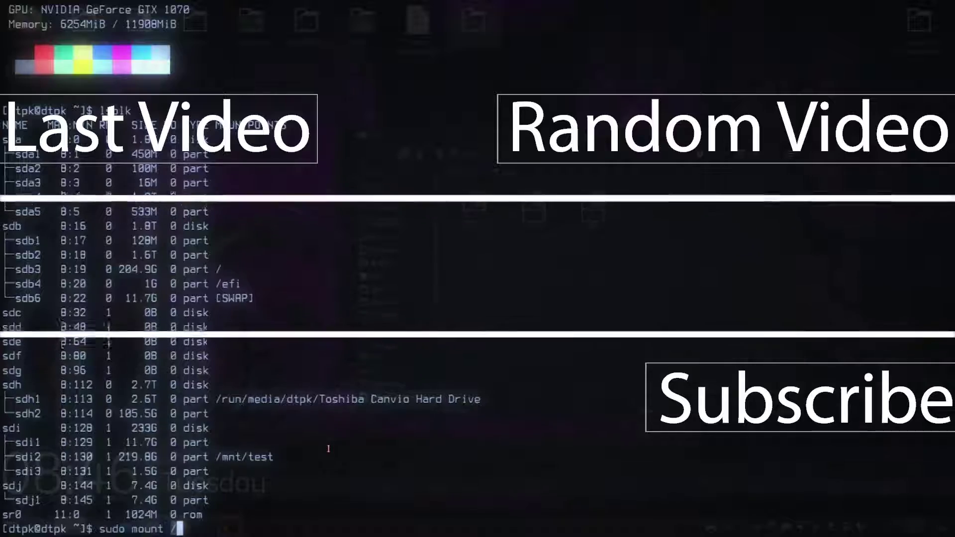
type("dev/")
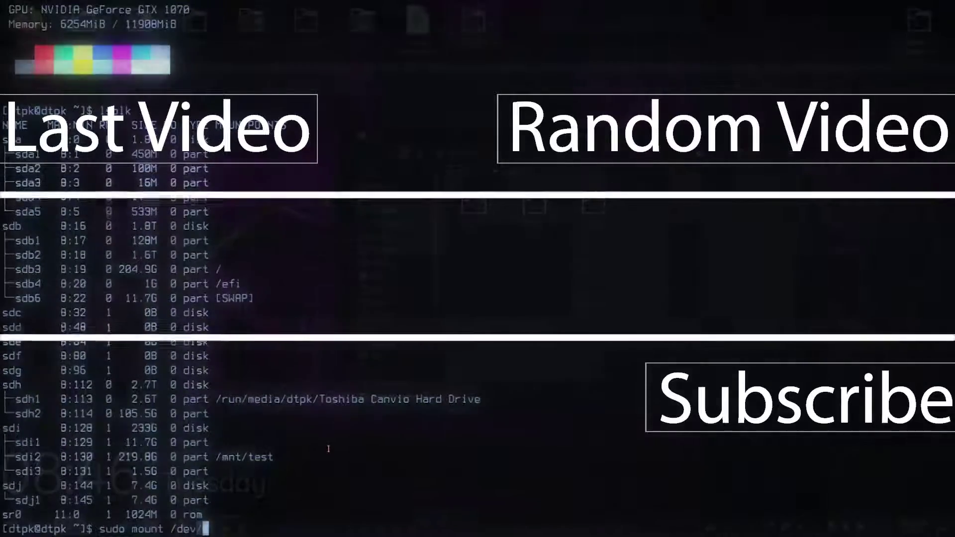